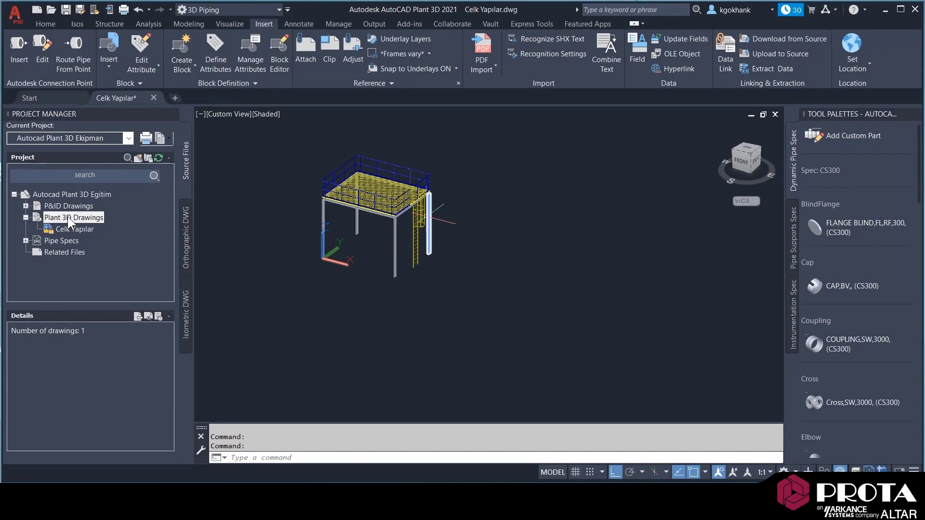
# - Create a new drawing named "Ekipman ve borulama" in the project's Plant 3D Drawings folder
pyautogui.rightClick(67, 216)
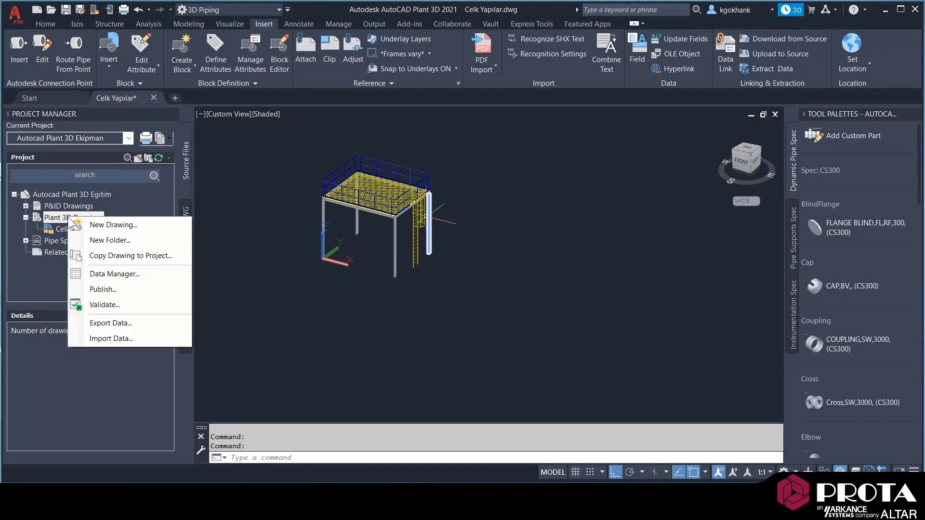
pyautogui.click(110, 223)
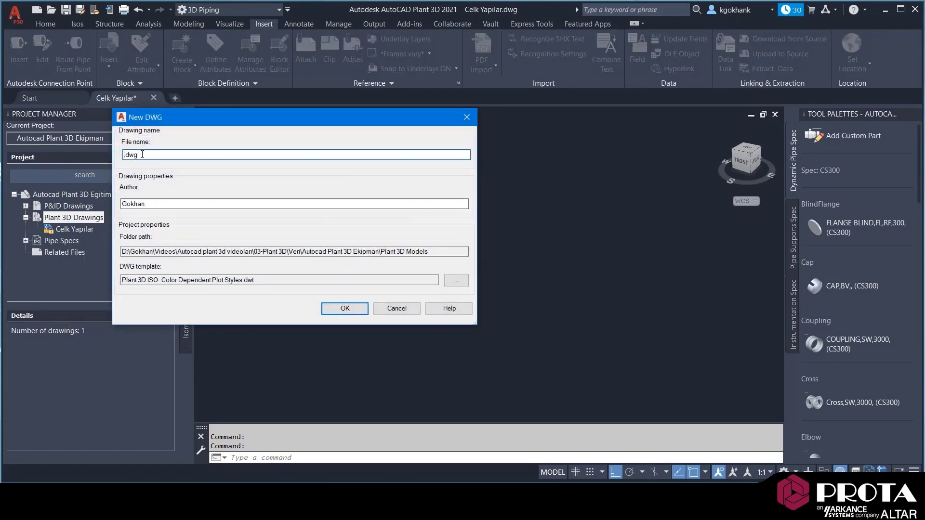
pyautogui.write('Ekipman ve ')
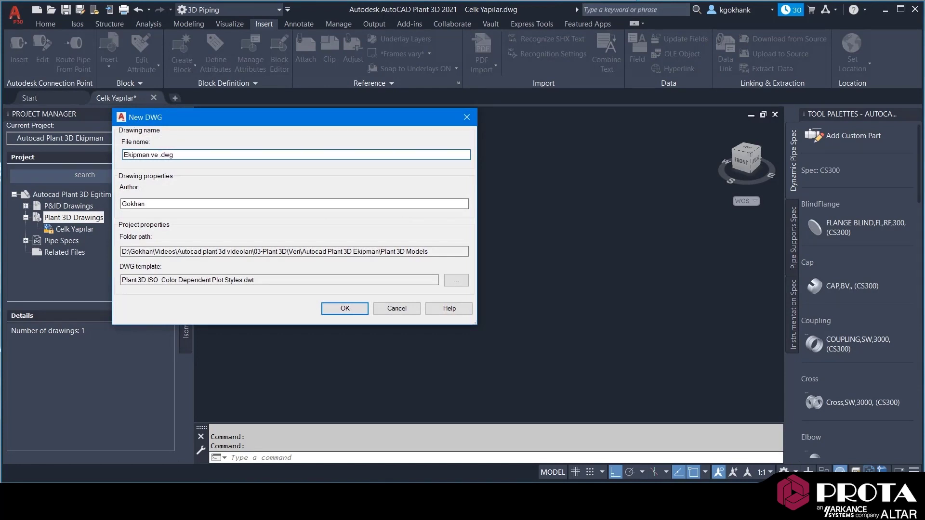
pyautogui.write('borulama')
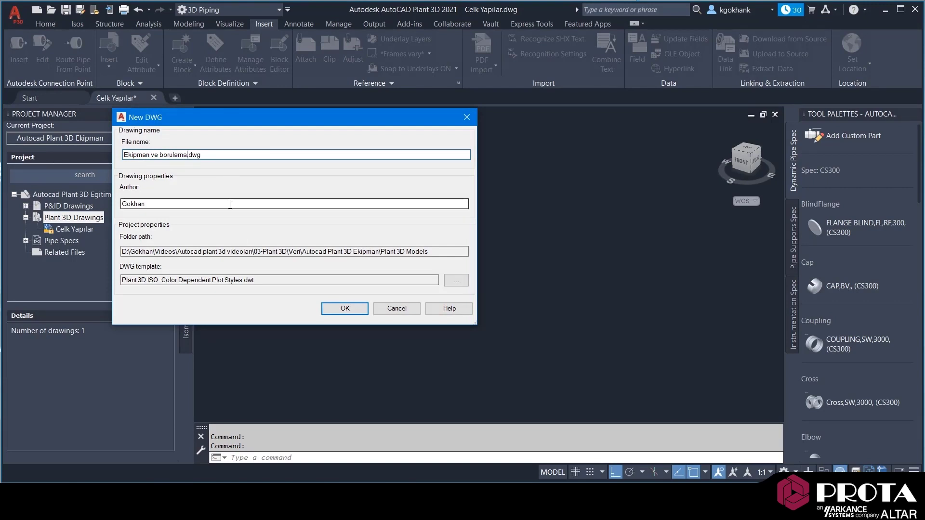
pyautogui.click(345, 308)
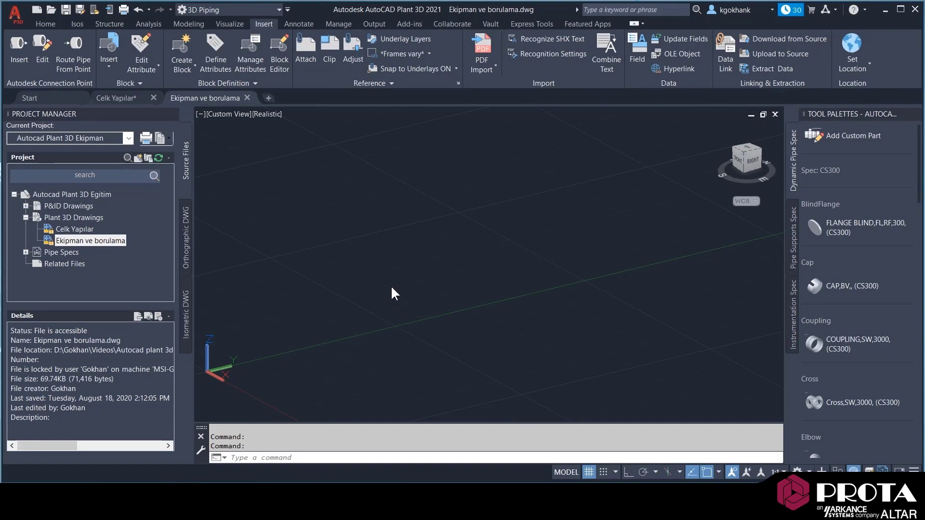
# - Choose Celk Yapılar.dwg from the Autocad Plant 3D Ekipman project's Plant 3D Models folder as the external reference to attach
pyautogui.click(53, 24)
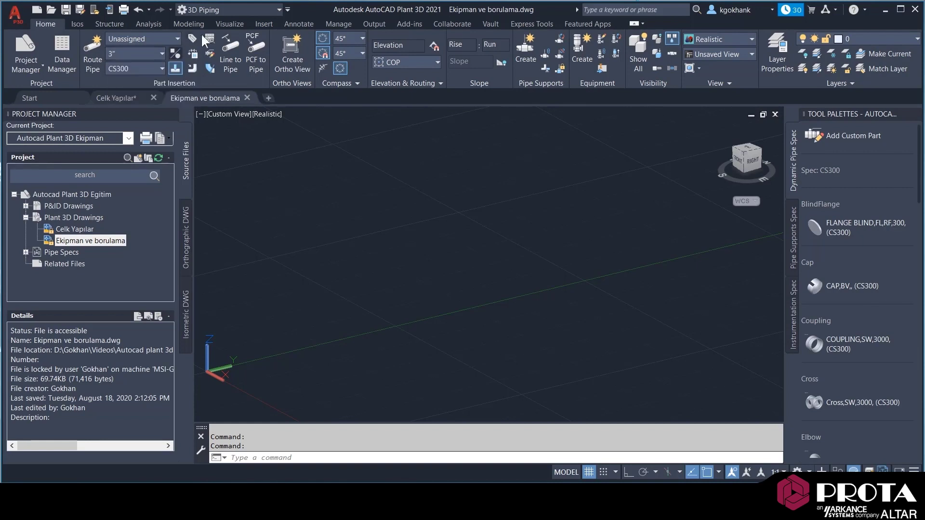
pyautogui.click(264, 23)
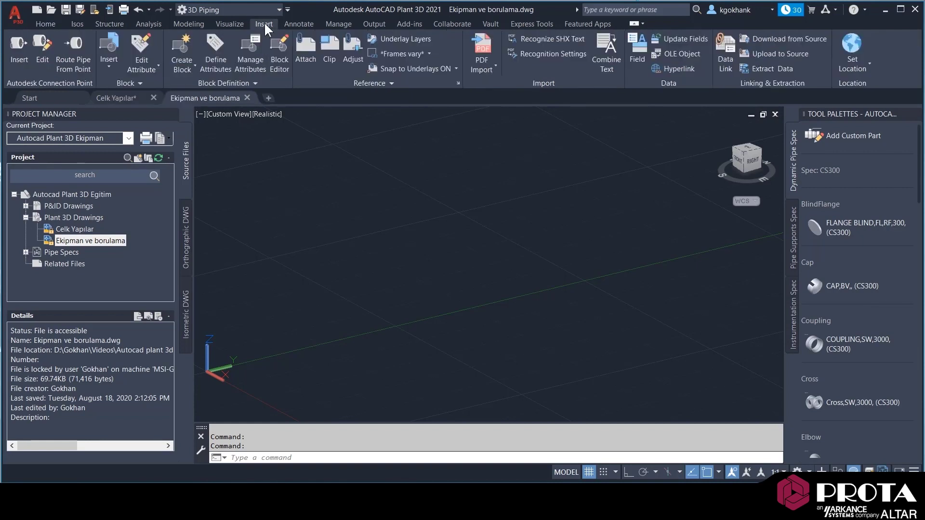
pyautogui.click(301, 50)
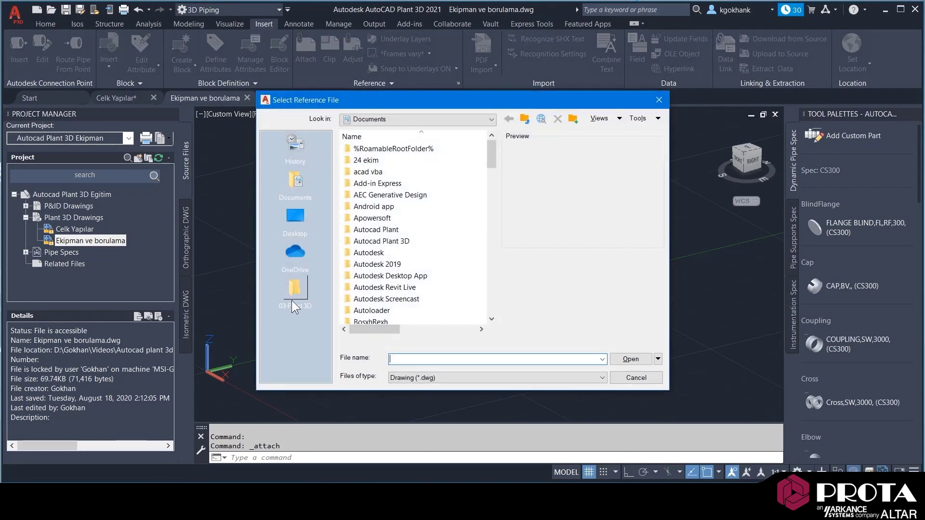
pyautogui.click(297, 295)
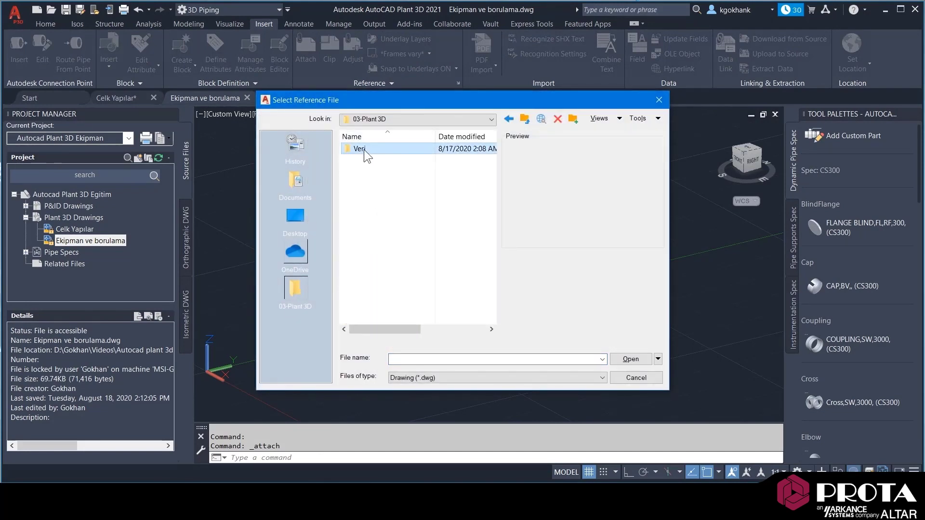
pyautogui.doubleClick(364, 149)
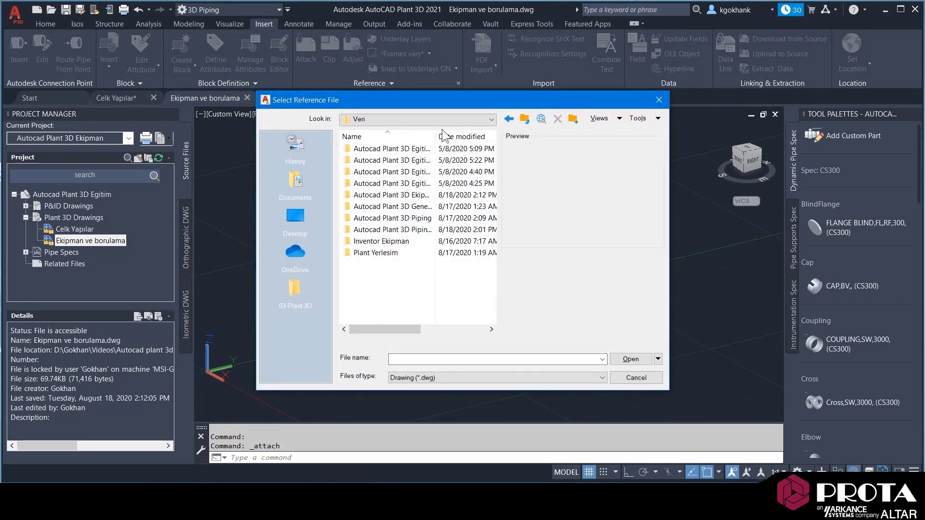
pyautogui.moveTo(435, 137); pyautogui.dragTo(483, 151)
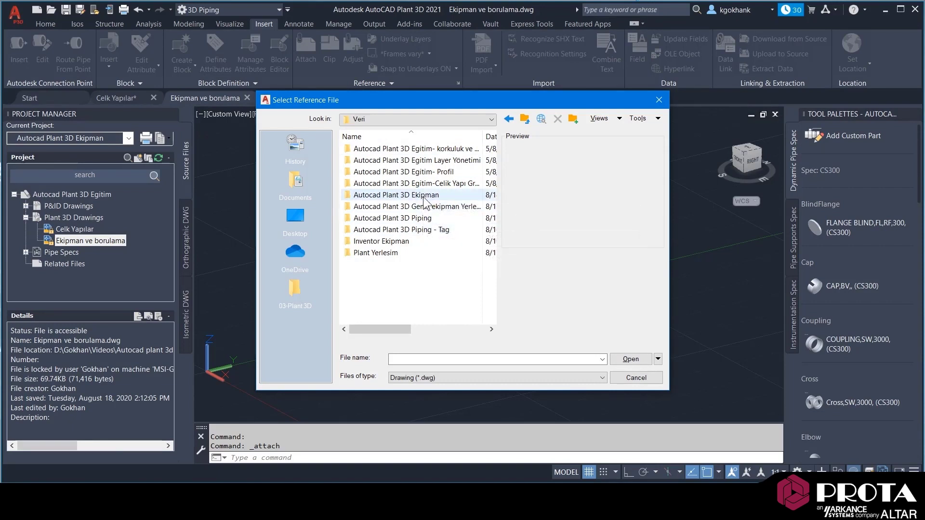
pyautogui.doubleClick(423, 196)
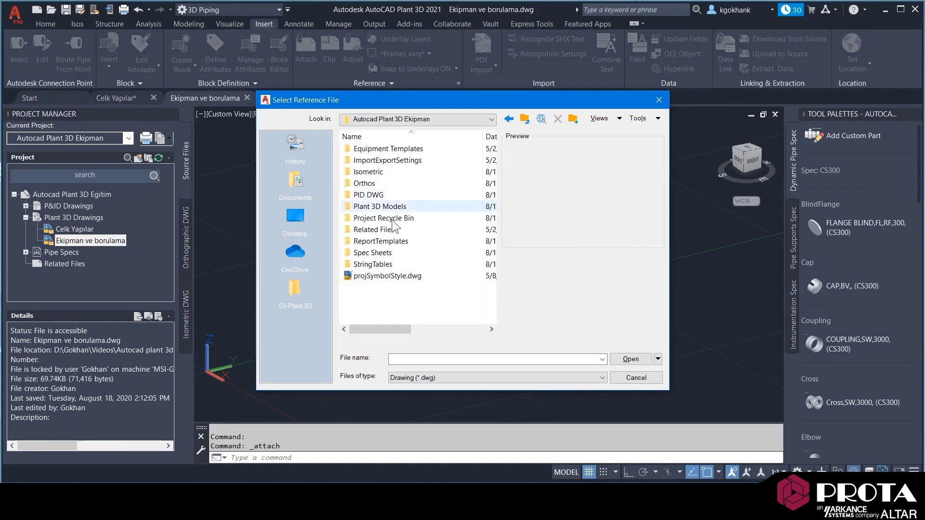
pyautogui.click(385, 207)
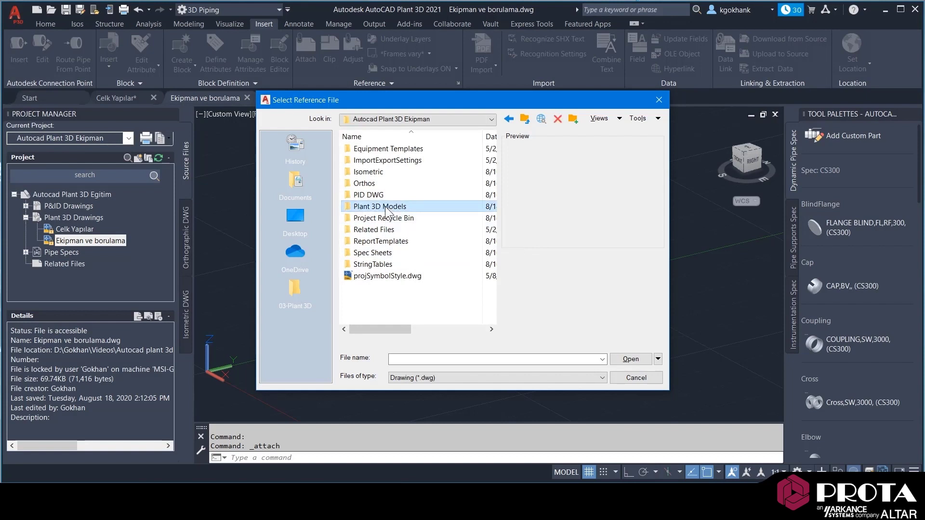
pyautogui.doubleClick(386, 208)
pyautogui.click(389, 150)
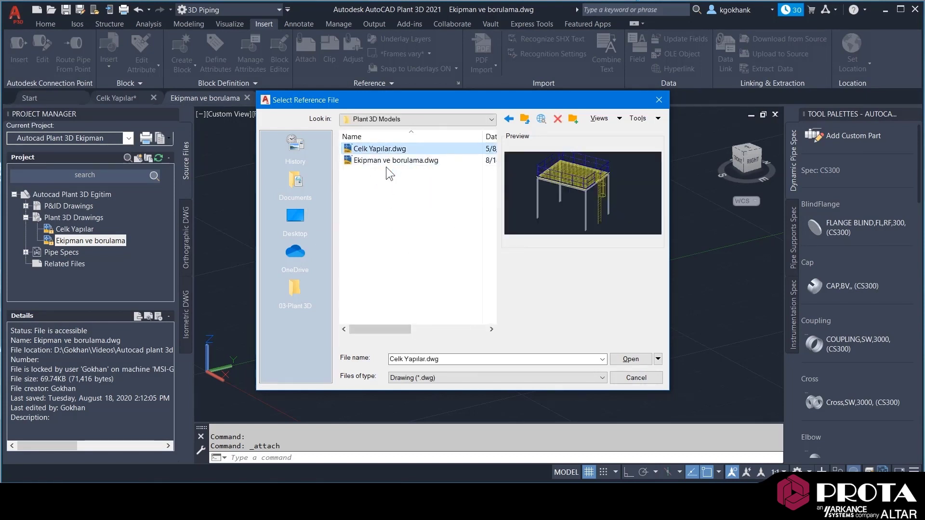
pyautogui.click(632, 365)
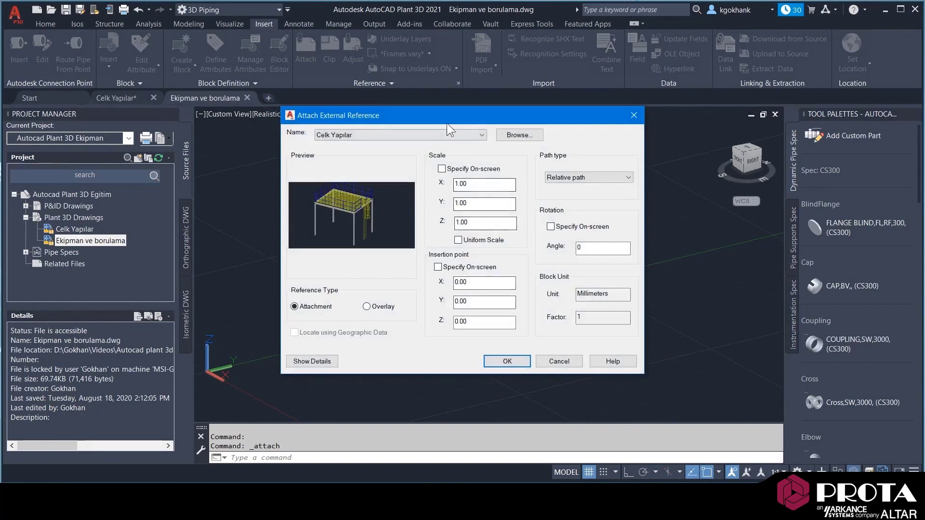
# - Attach the Celk Yapılar reference with a relative path, insertion point 0,0,0, scale 1 and rotation angle 0
pyautogui.moveTo(442, 118); pyautogui.dragTo(389, 126)
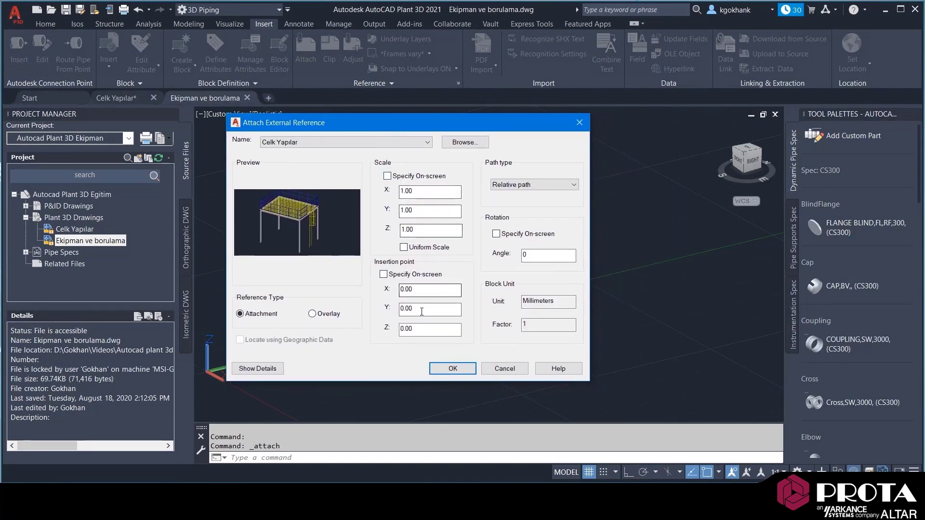
pyautogui.click(547, 256)
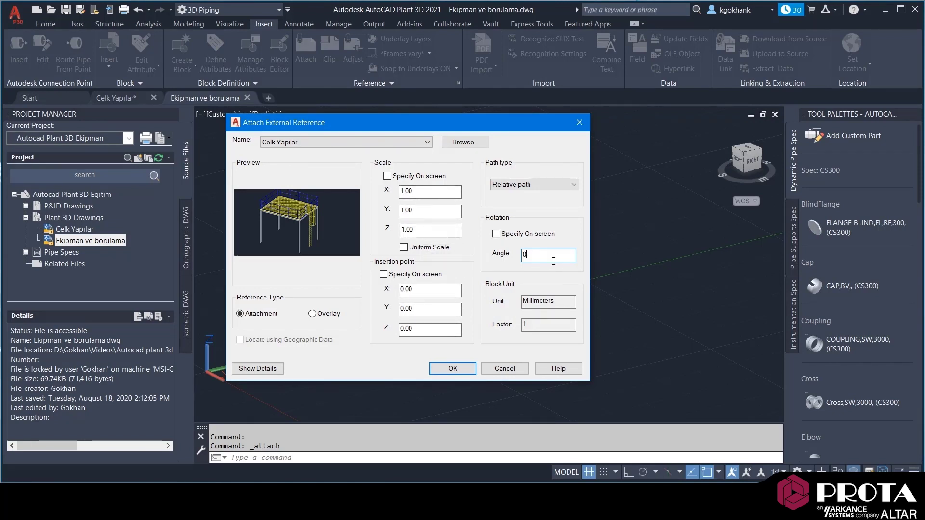
pyautogui.click(445, 368)
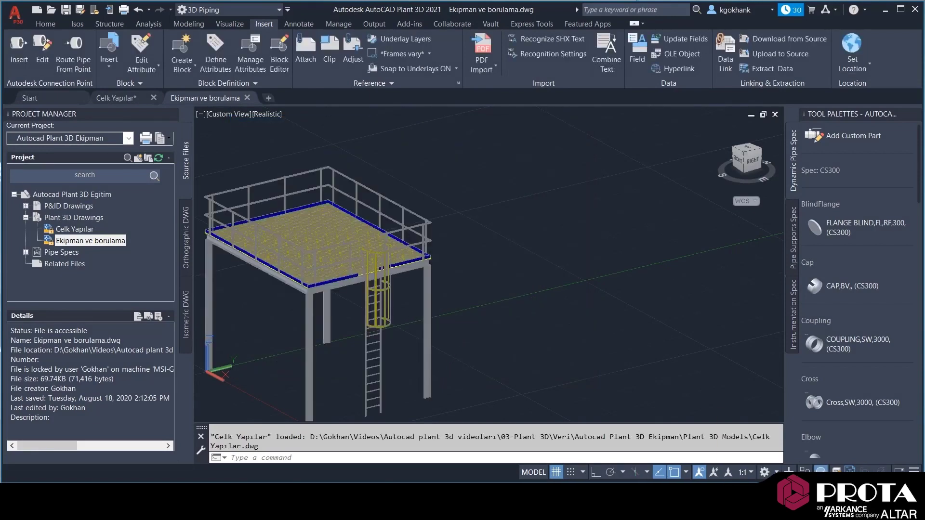
pyautogui.moveTo(407, 309); pyautogui.dragTo(497, 265, button='middle')
pyautogui.press('Escape')
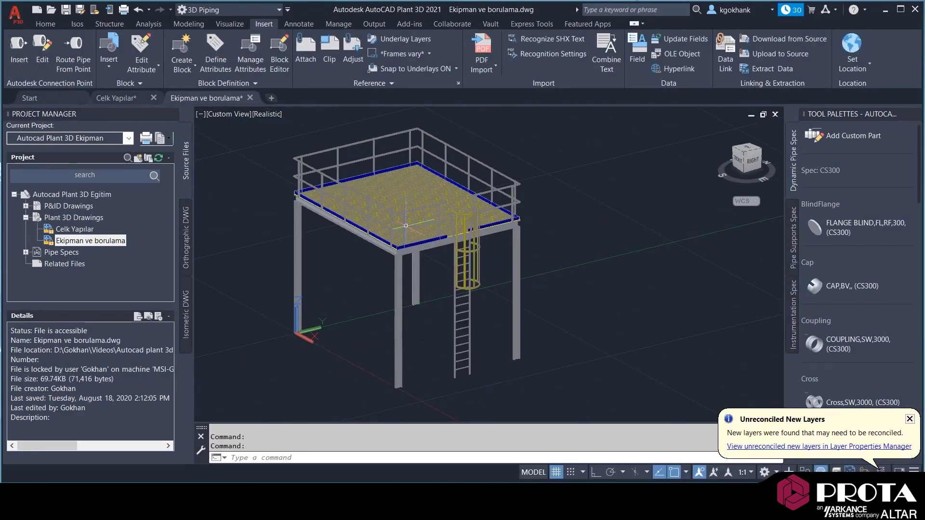
# - Inspect the attached steel platform's plate properties and check how the structure selects as an external reference
pyautogui.moveTo(405, 222)
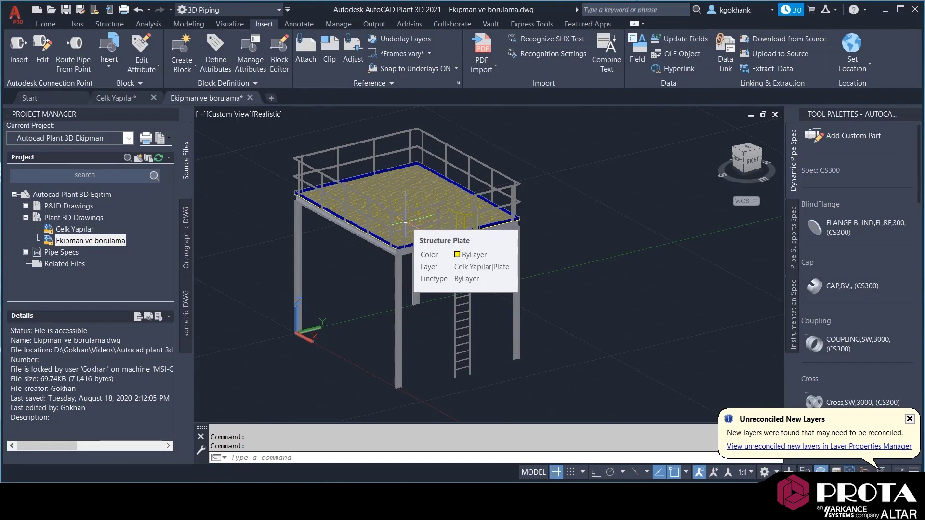
pyautogui.click(420, 191)
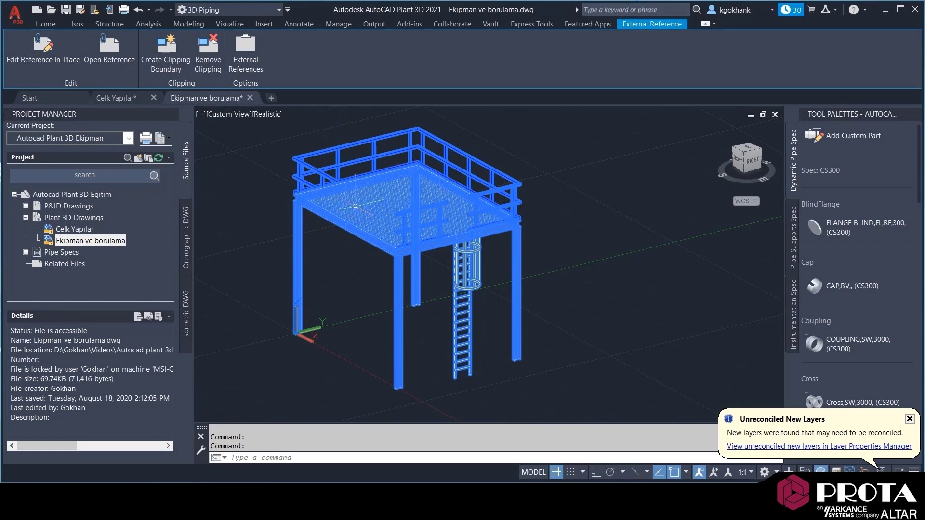
pyautogui.press('Escape')
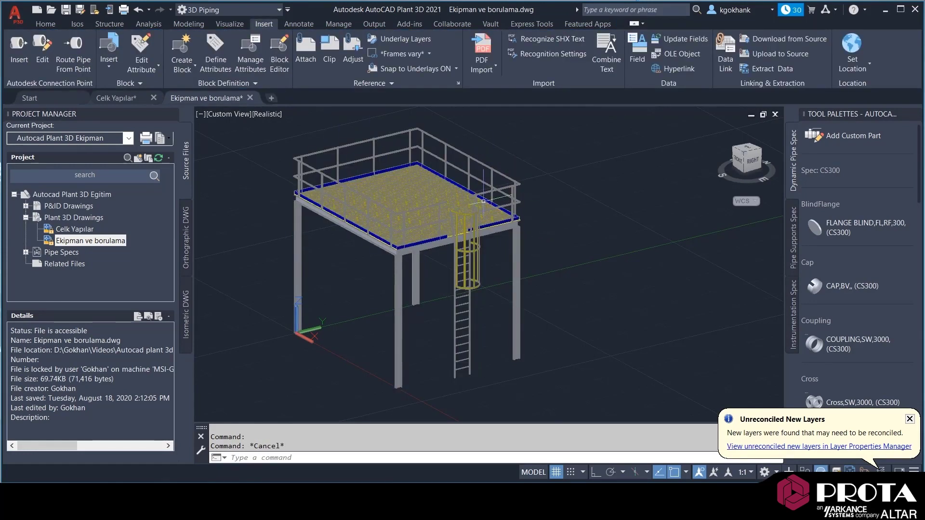
pyautogui.moveTo(394, 195)
pyautogui.moveTo(295, 227)
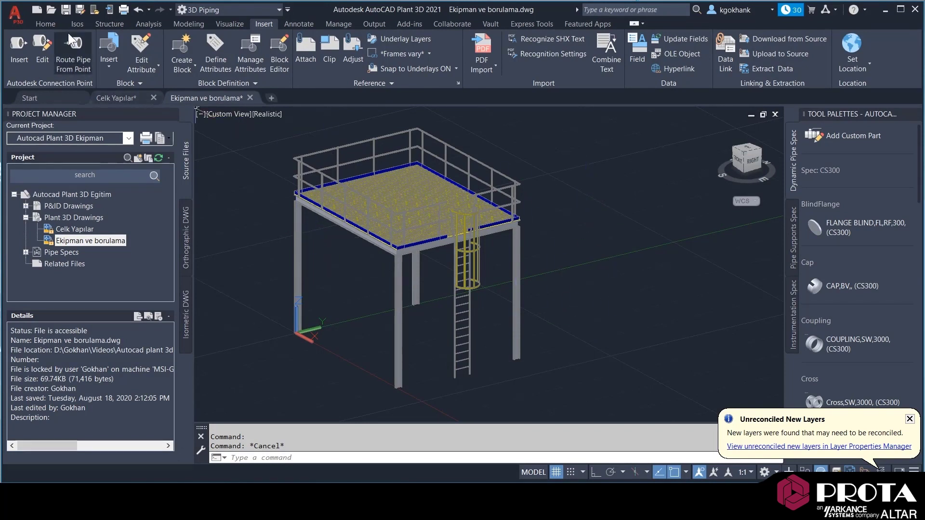
# - Reconcile all the unreconciled new layers that came with the Celk Yapılar reference
pyautogui.click(53, 26)
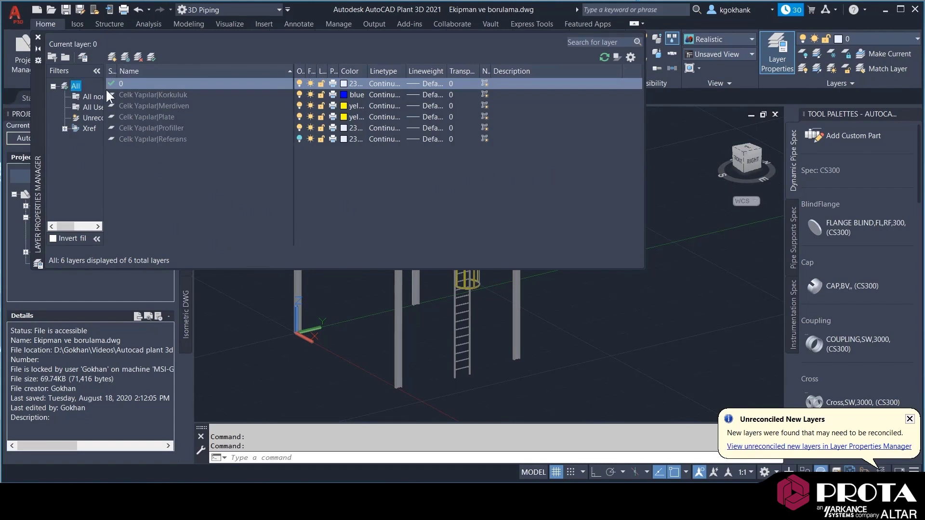
pyautogui.moveTo(106, 90); pyautogui.dragTo(157, 112)
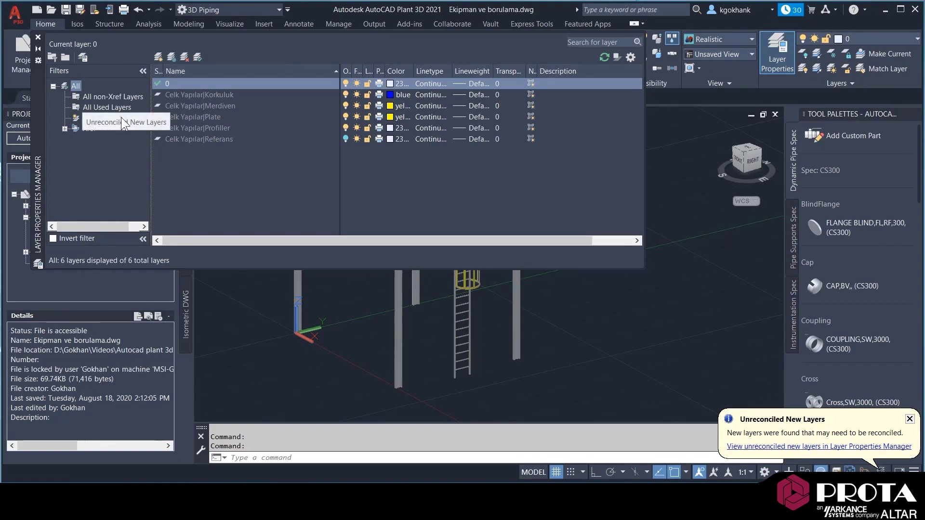
pyautogui.click(81, 119)
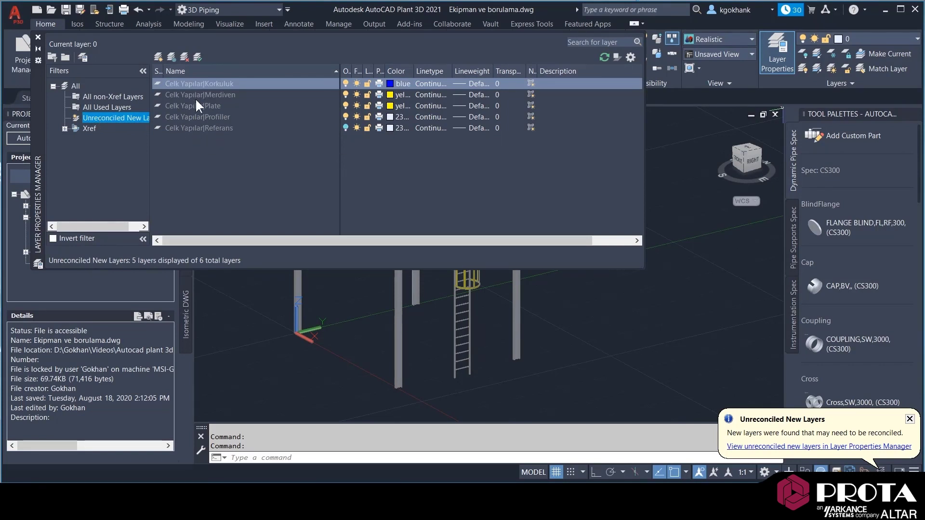
pyautogui.keyDown('shift'); pyautogui.click(199, 125); pyautogui.keyUp('shift')
pyautogui.rightClick(199, 127)
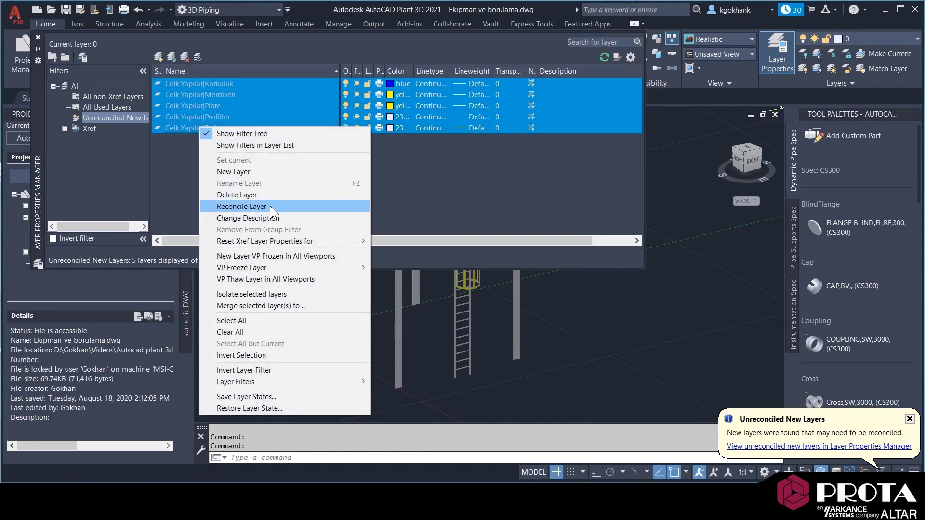
pyautogui.click(270, 206)
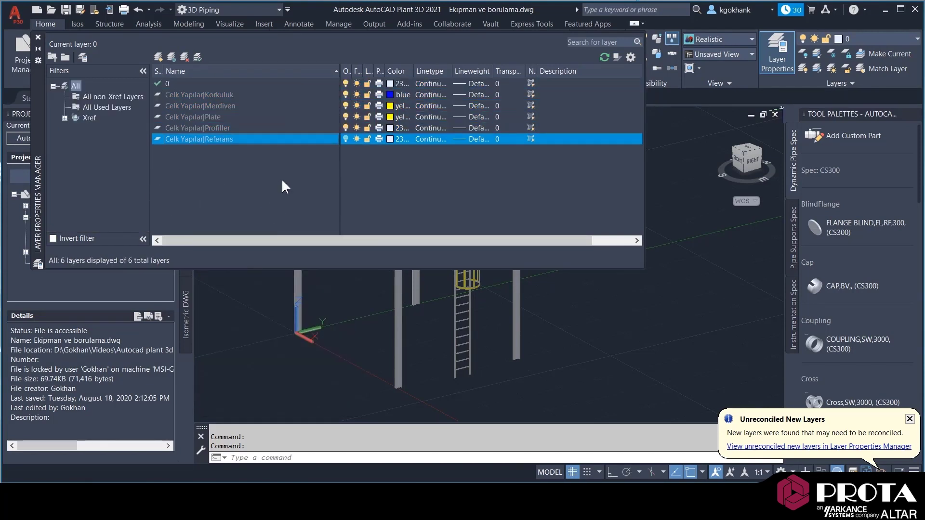
# - Try switching the referenced Plate and Merdiven layers off, and turn both back on
pyautogui.scroll(-4, 548, 307)
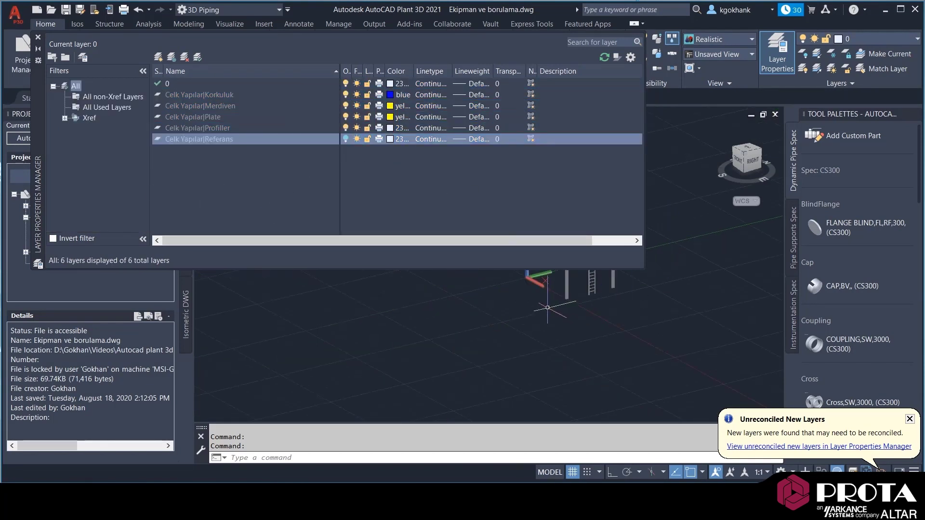
pyautogui.moveTo(548, 307); pyautogui.dragTo(417, 387, button='middle')
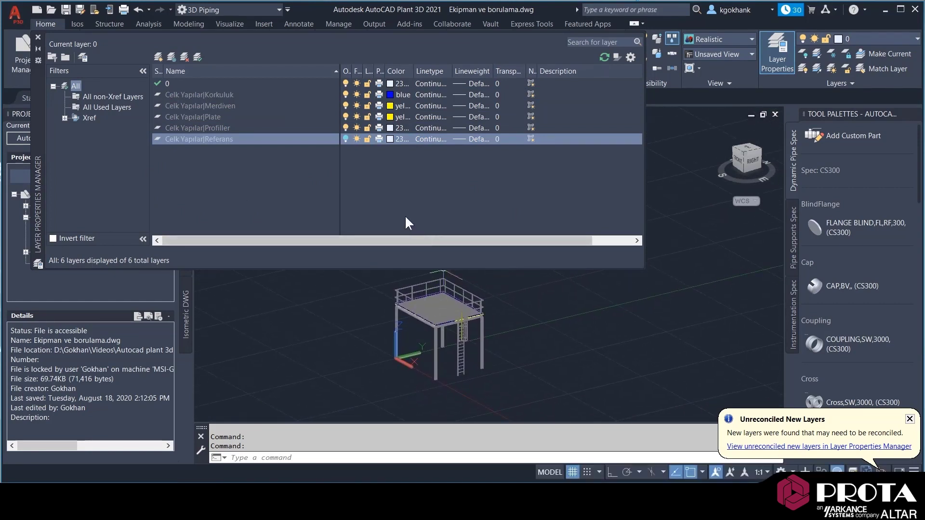
pyautogui.click(345, 117)
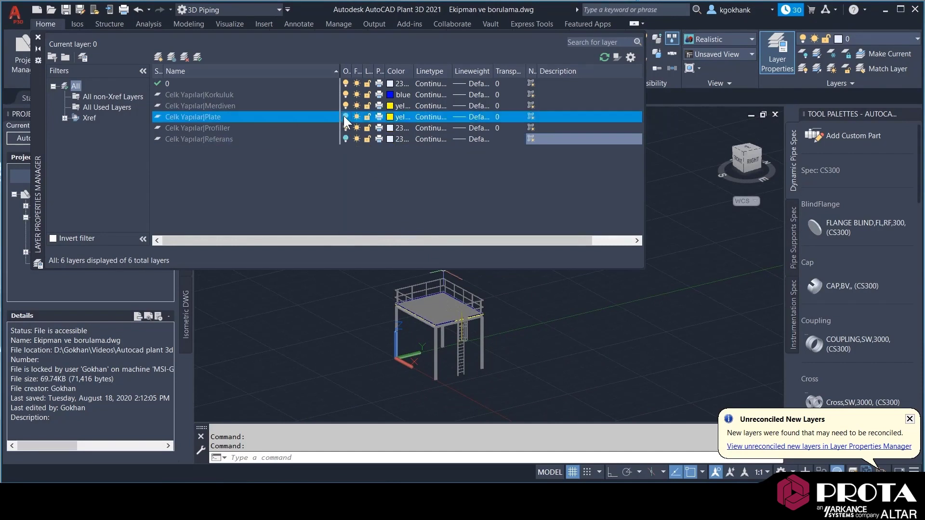
pyautogui.scroll(2, 432, 304)
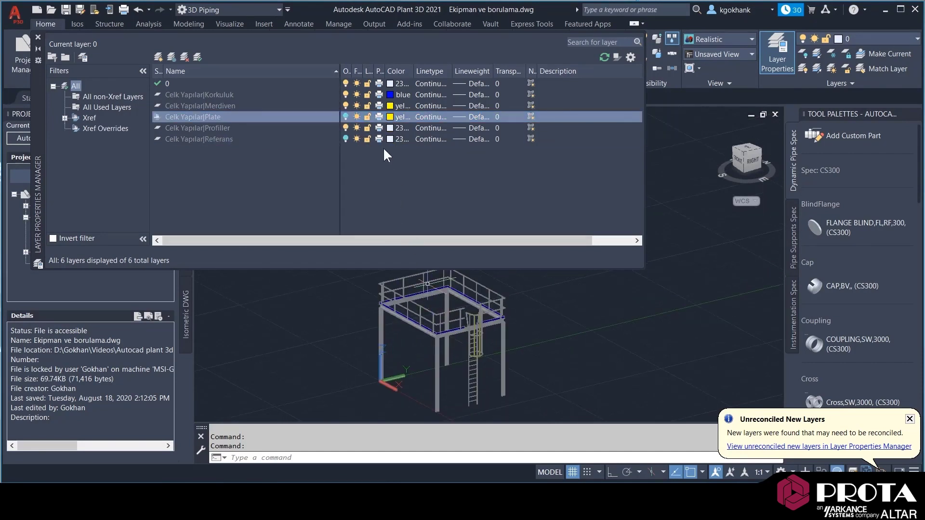
pyautogui.click(348, 104)
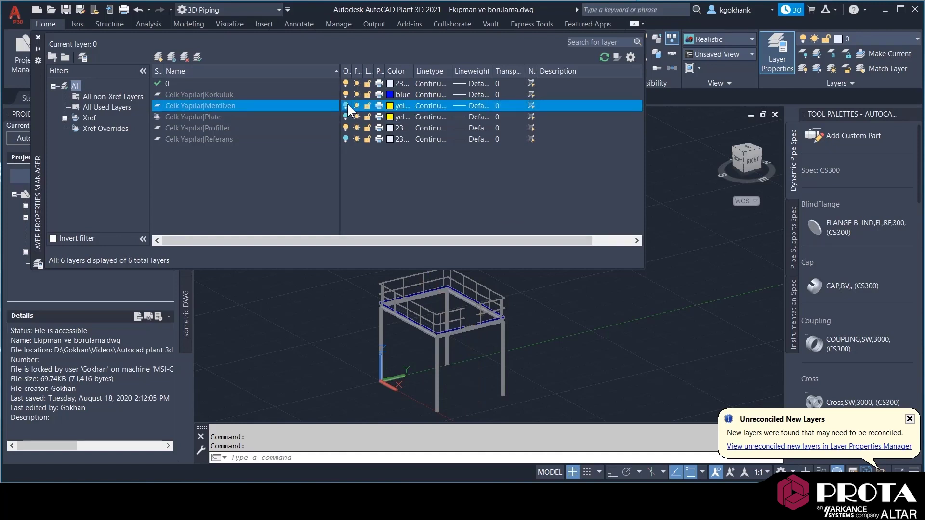
pyautogui.click(347, 104)
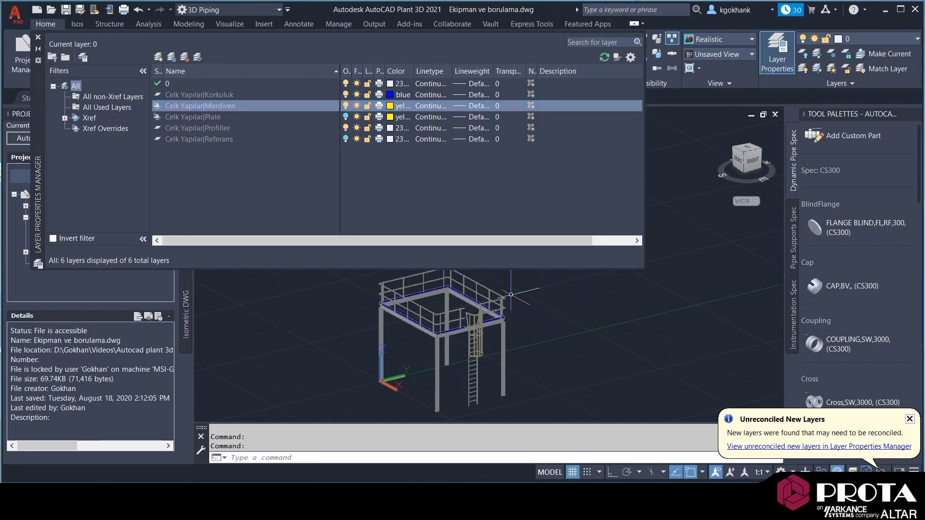
pyautogui.click(346, 115)
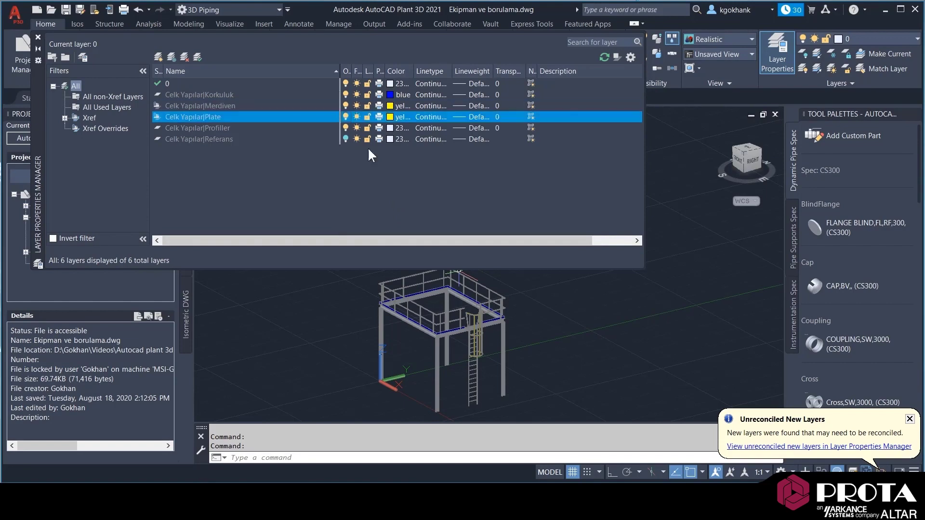
# - Close the layer manager and the unreconciled layers notice, and set the viewport's visual style to Shaded
pyautogui.click(37, 37)
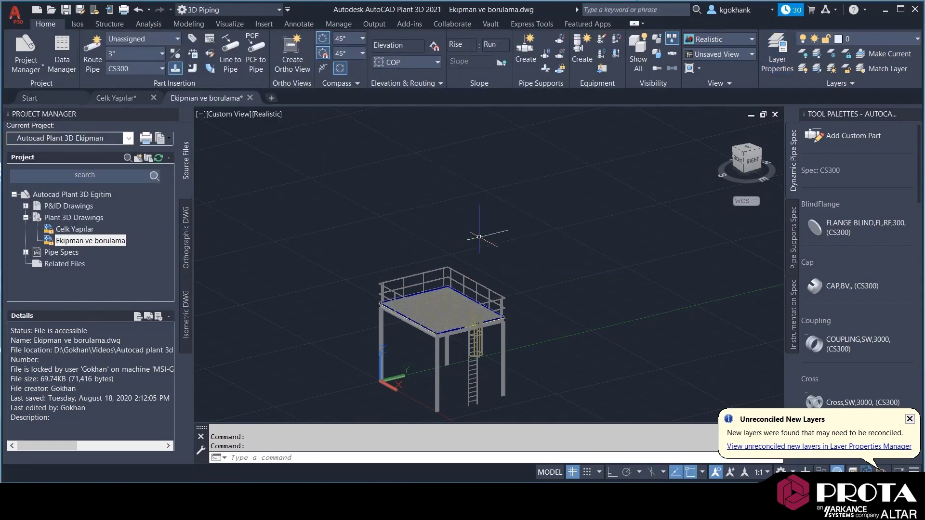
pyautogui.click(910, 419)
pyautogui.moveTo(454, 300); pyautogui.dragTo(450, 241, button='middle')
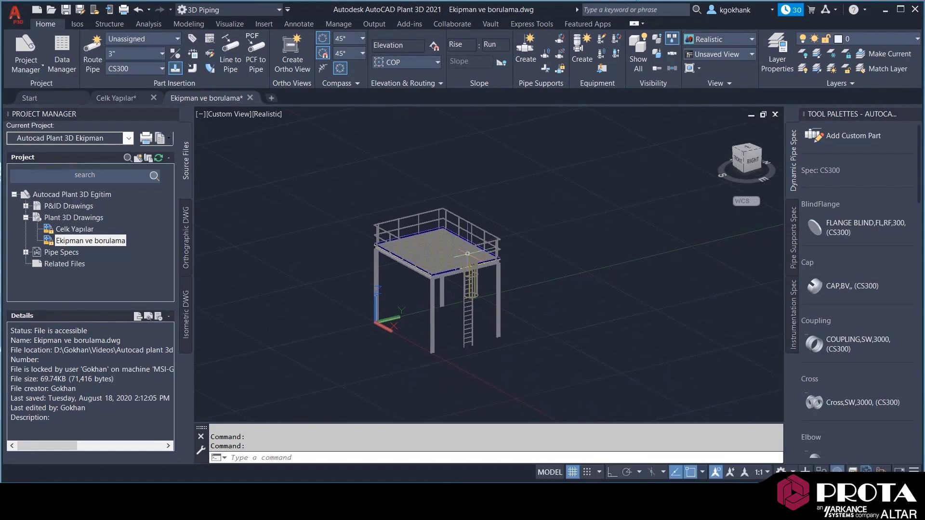
pyautogui.click(266, 115)
pyautogui.click(282, 189)
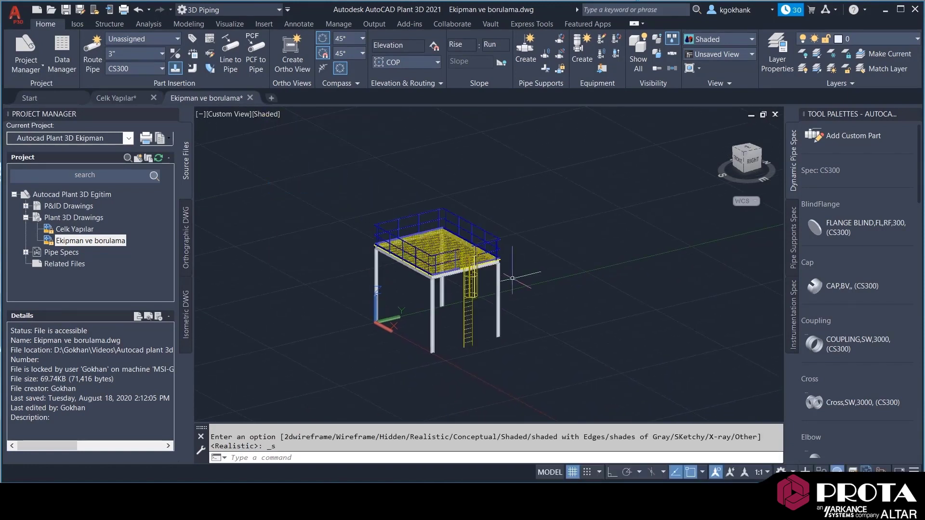
pyautogui.scroll(4, 410, 295)
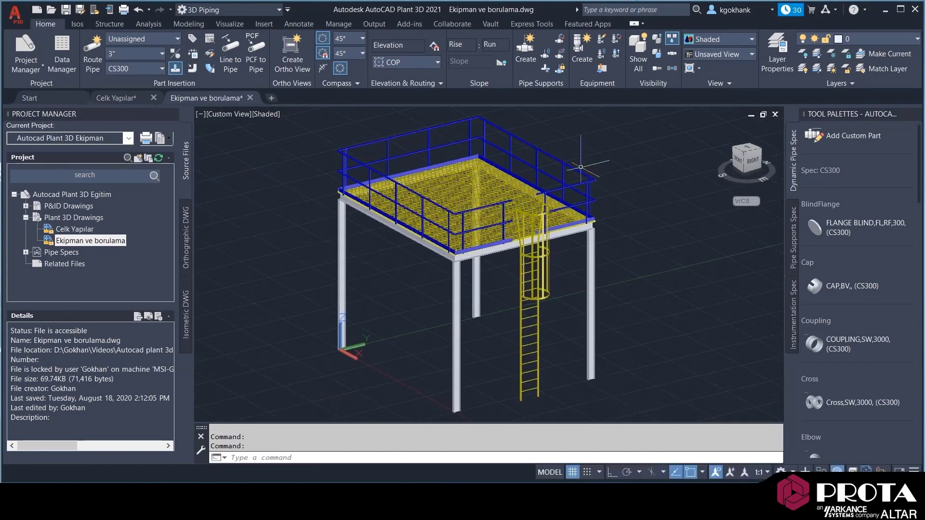
# - Set the Xref display fade control to -46 in the display options
pyautogui.write('op')
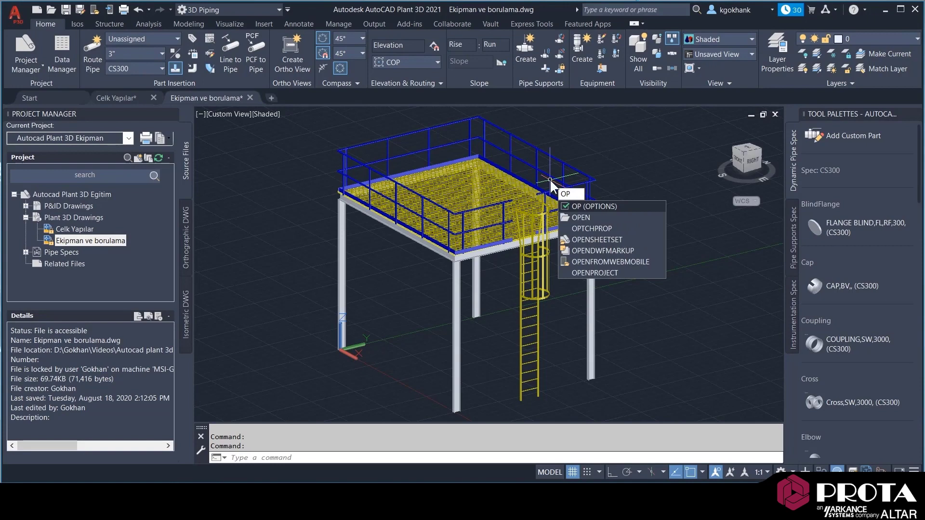
pyautogui.press('Return')
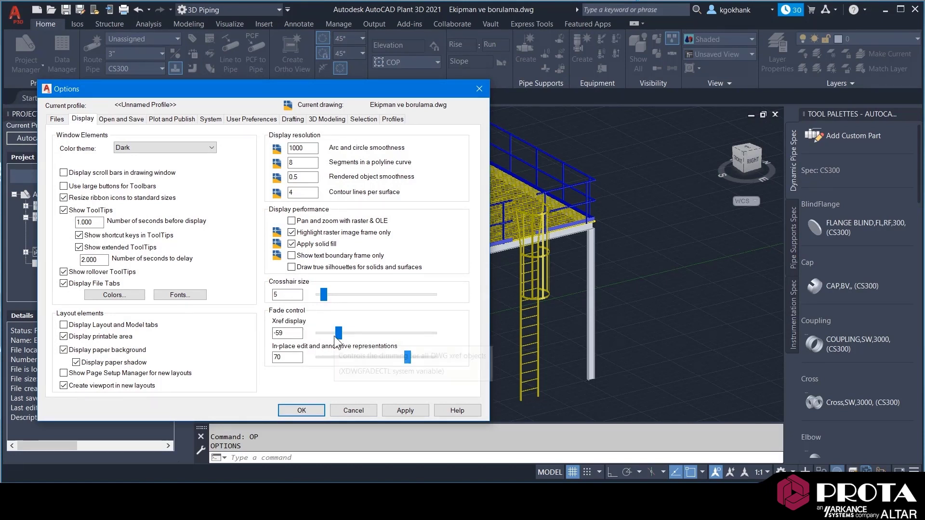
pyautogui.moveTo(339, 335)
pyautogui.mouseDown()
pyautogui.moveTo(356, 330)
pyautogui.moveTo(336, 328)
pyautogui.moveTo(348, 328)
pyautogui.mouseUp()
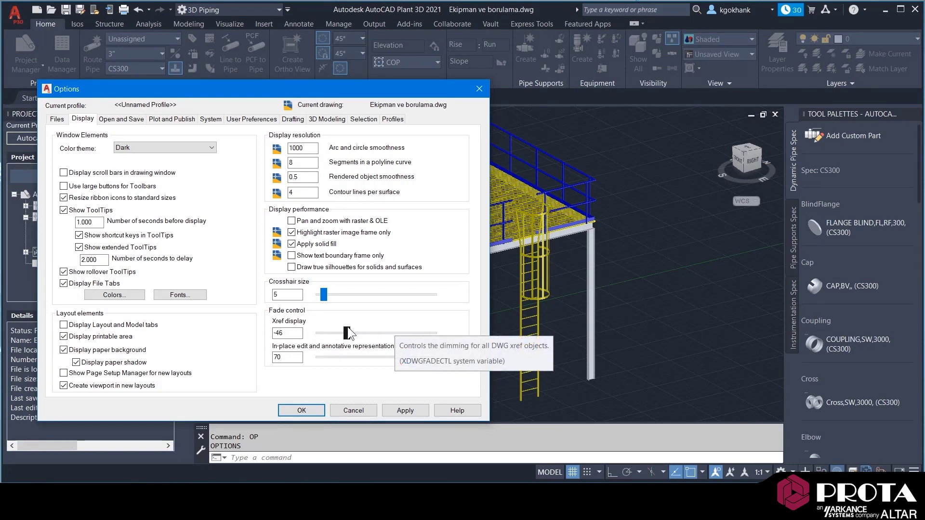
pyautogui.click(302, 410)
# - Start creating new equipment and choose the Vertical Tank type from the Tank category
pyautogui.scroll(-4, 449, 205)
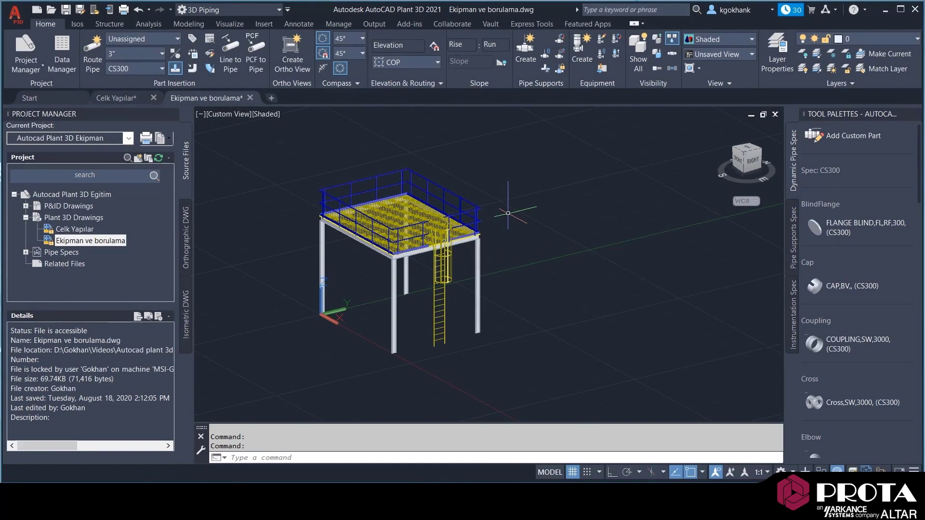
pyautogui.moveTo(508, 213)
pyautogui.keyDown('shift'); pyautogui.mouseDown(button='middle')
pyautogui.moveTo(516, 211)
pyautogui.moveTo(498, 216)
pyautogui.moveTo(516, 213)
pyautogui.mouseUp(button='middle'); pyautogui.keyUp('shift')
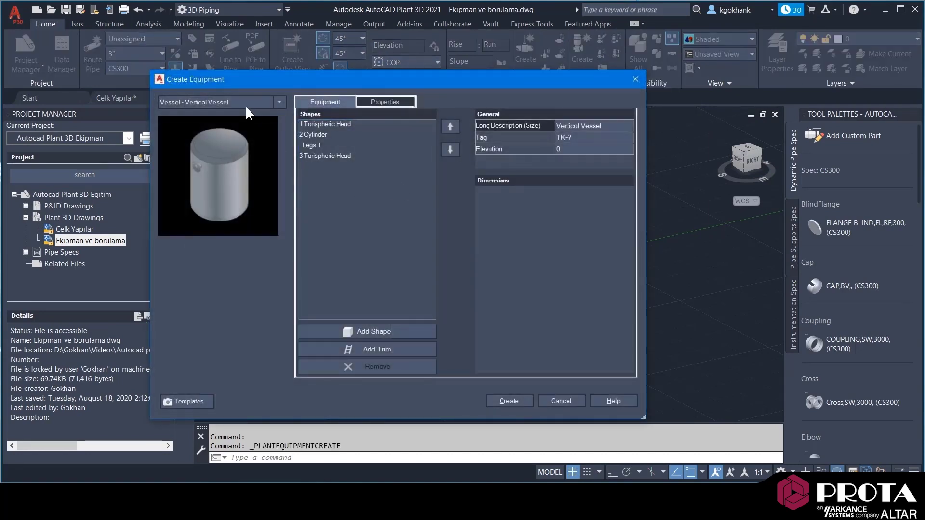
pyautogui.click(242, 102)
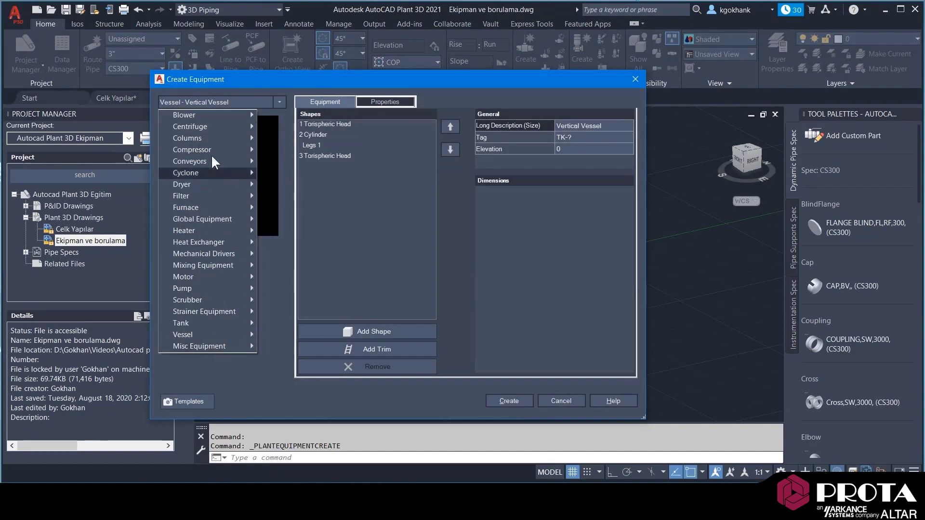
pyautogui.moveTo(207, 119)
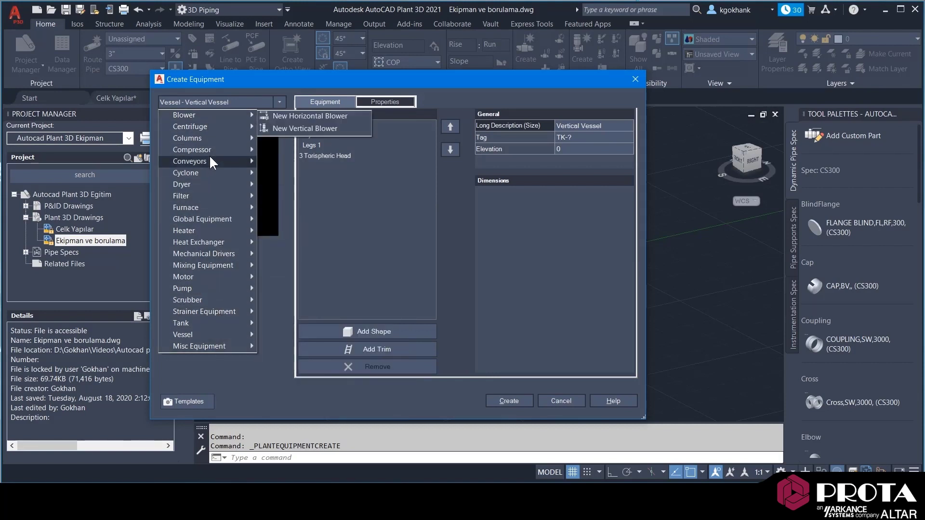
pyautogui.moveTo(212, 185)
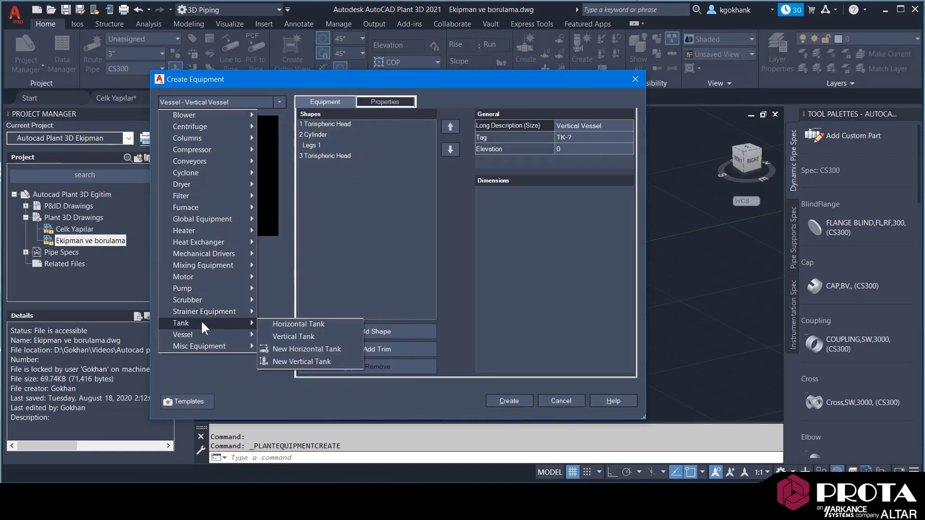
pyautogui.moveTo(199, 334)
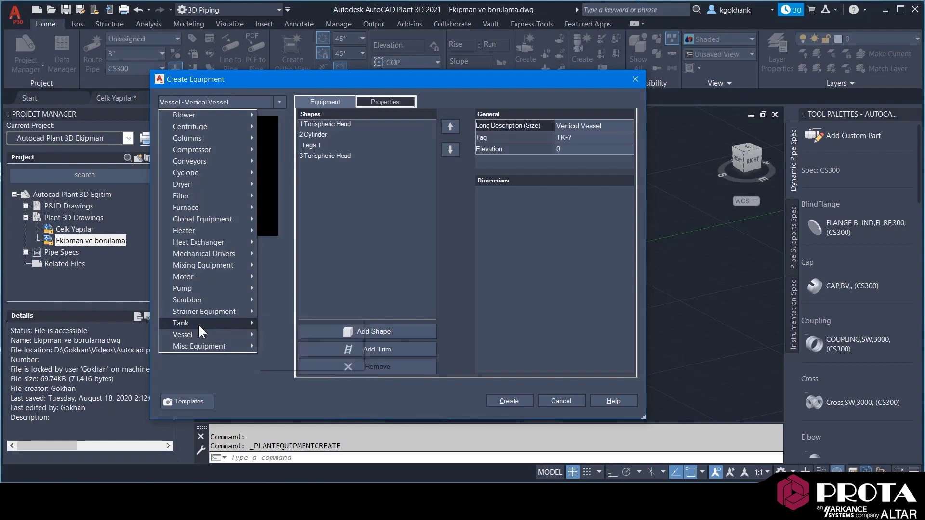
pyautogui.moveTo(211, 319)
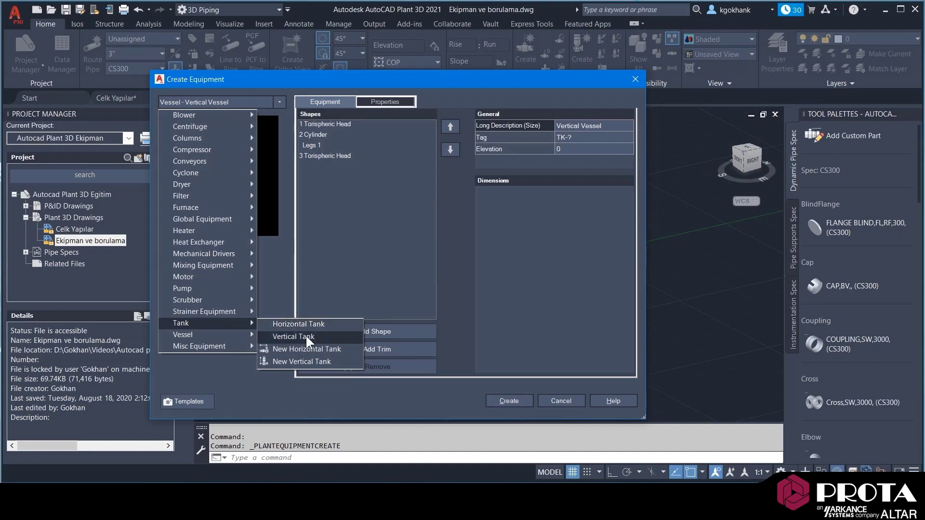
pyautogui.click(291, 334)
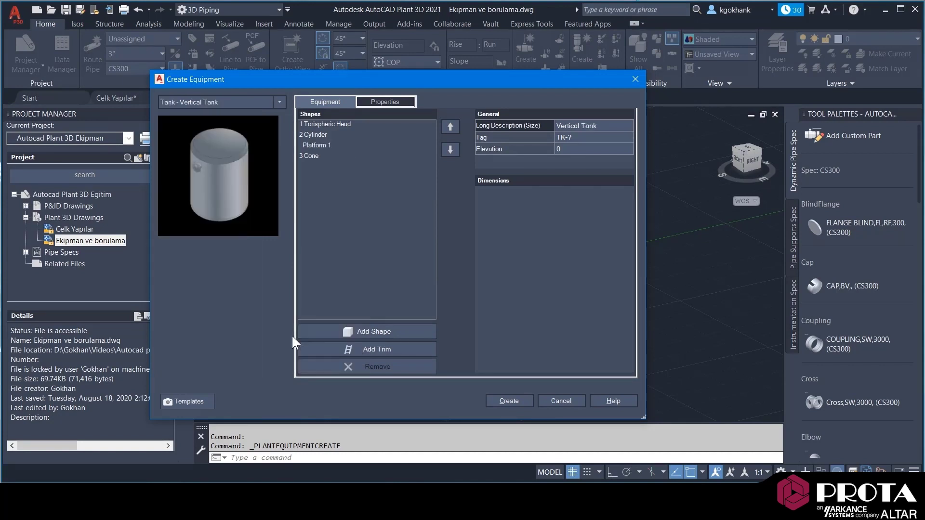
# - Remove the platform and the cone from the tank's shapes and add a 2:1 Torispherical Head after the cylinder
pyautogui.click(325, 145)
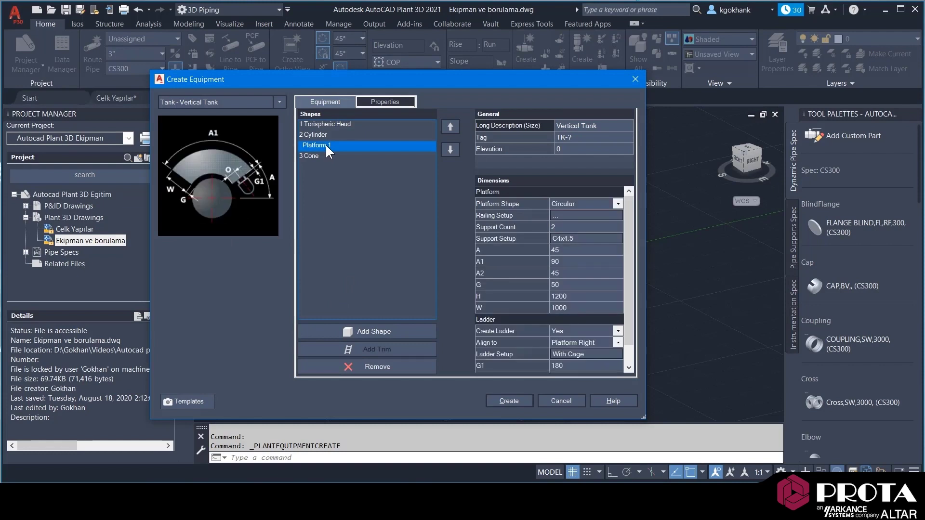
pyautogui.click(380, 368)
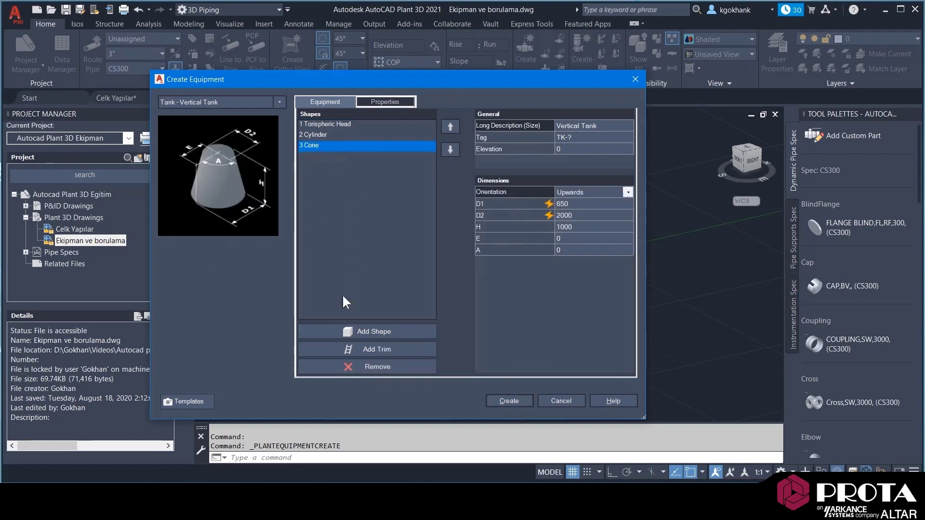
pyautogui.click(381, 365)
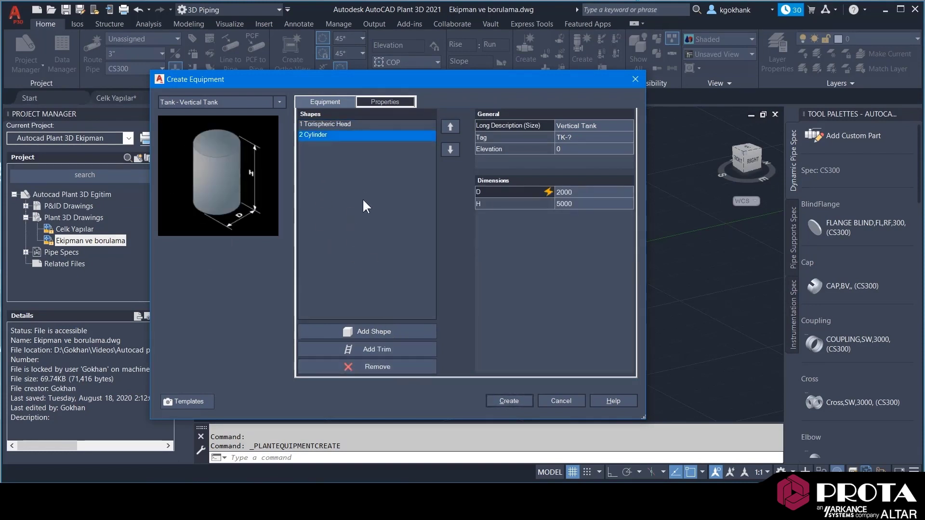
pyautogui.click(375, 330)
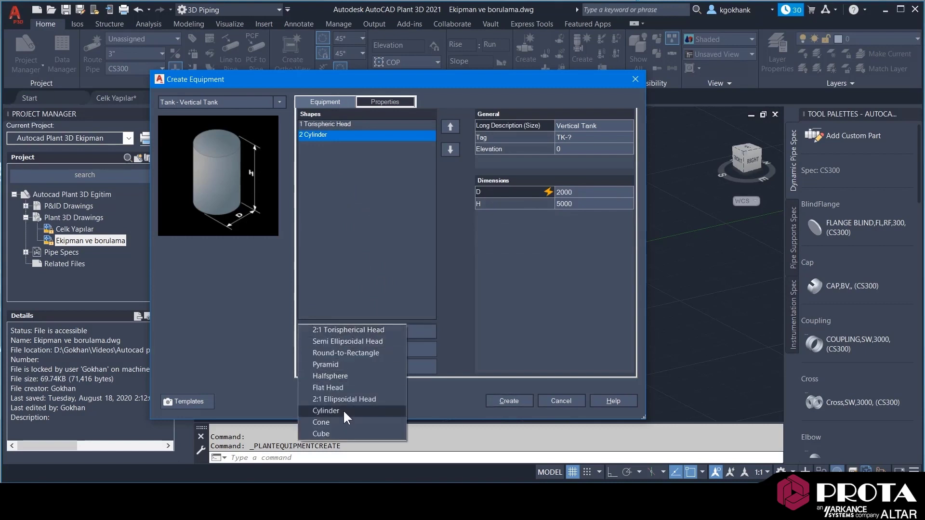
pyautogui.click(351, 330)
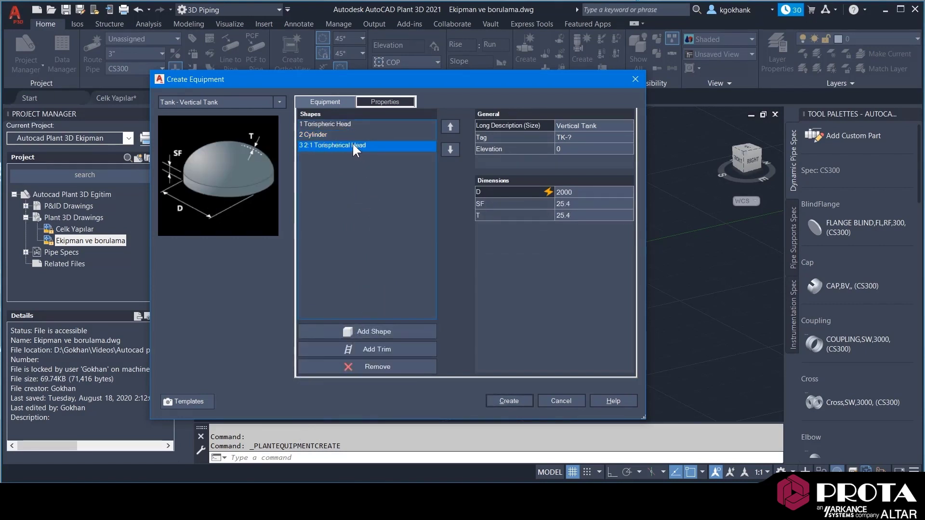
# - Review the dimensions of each tank shape, and the tank's nozzle and data properties
pyautogui.click(331, 133)
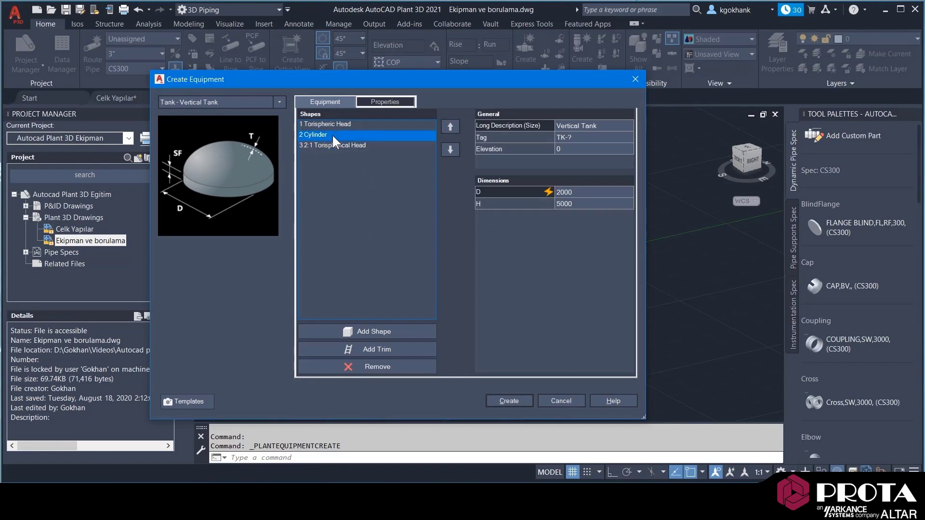
pyautogui.click(332, 125)
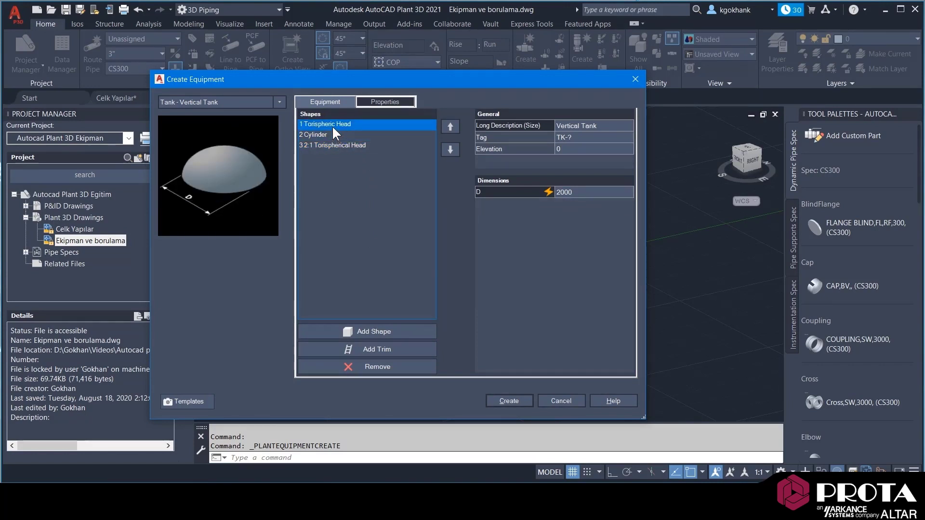
pyautogui.click(337, 135)
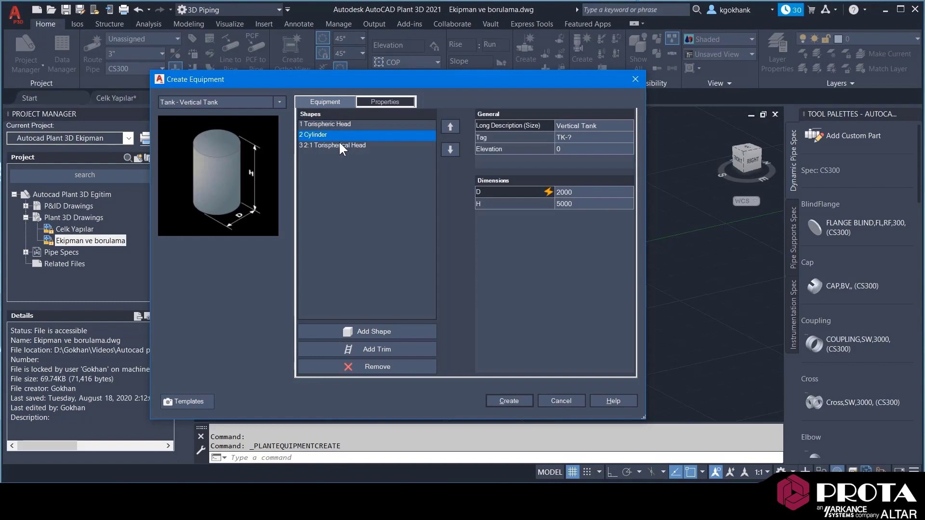
pyautogui.click(339, 142)
pyautogui.click(339, 135)
pyautogui.click(339, 127)
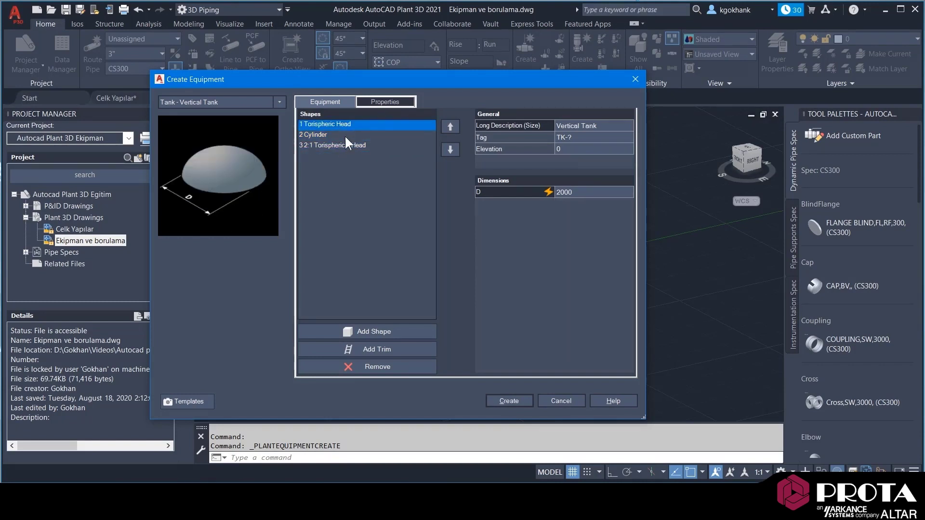
pyautogui.click(346, 142)
pyautogui.click(343, 134)
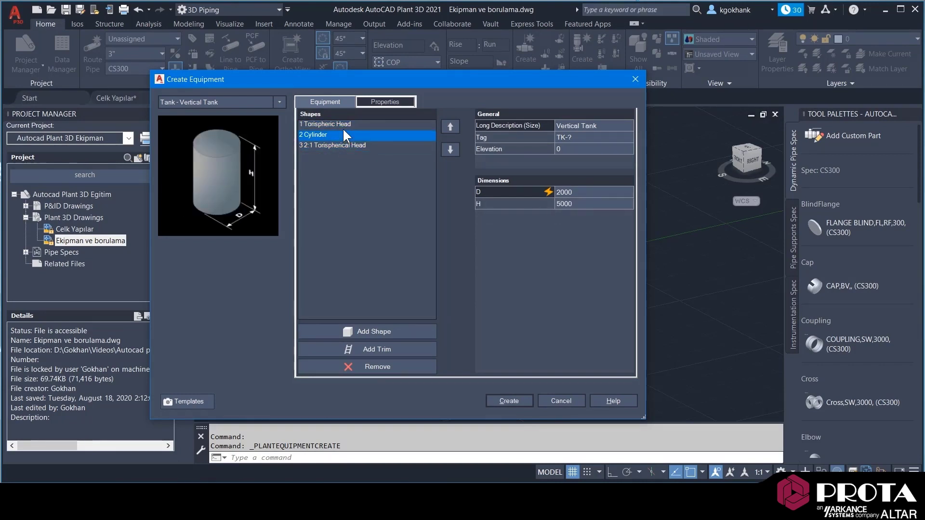
pyautogui.click(342, 123)
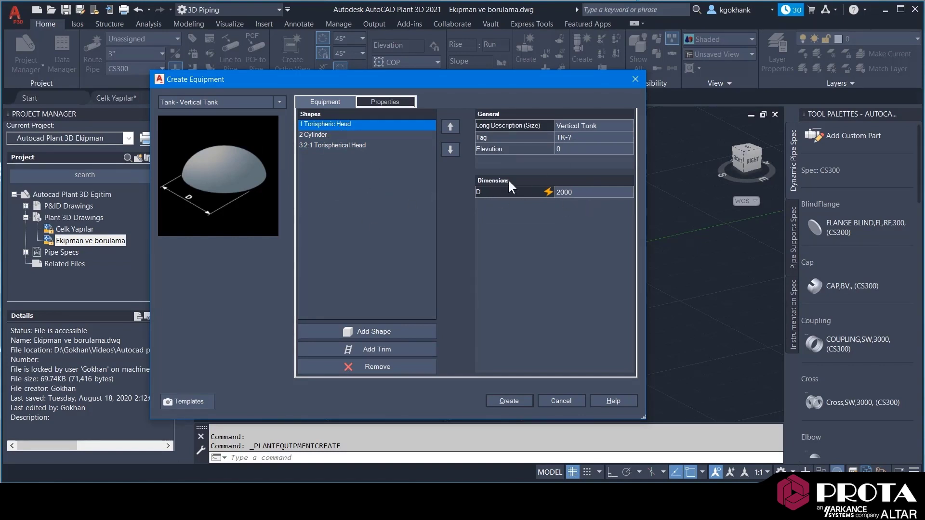
pyautogui.click(388, 101)
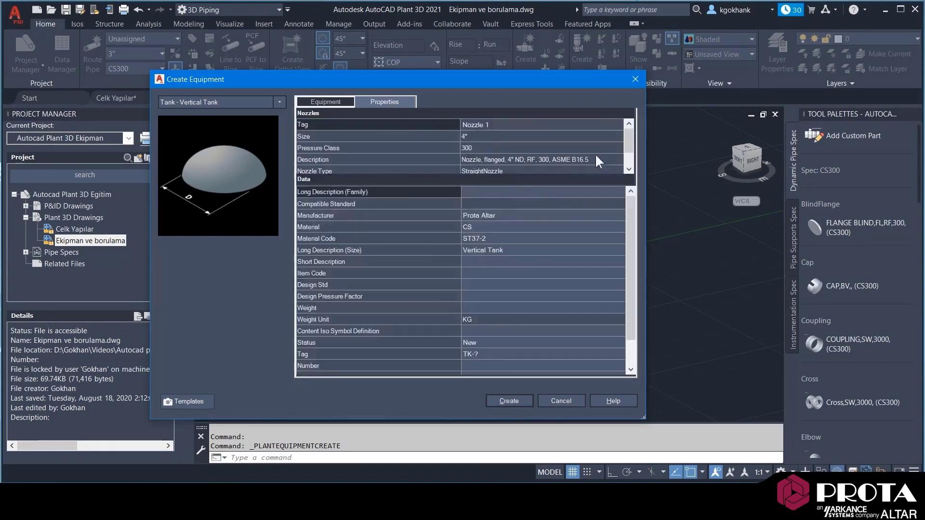
pyautogui.click(324, 102)
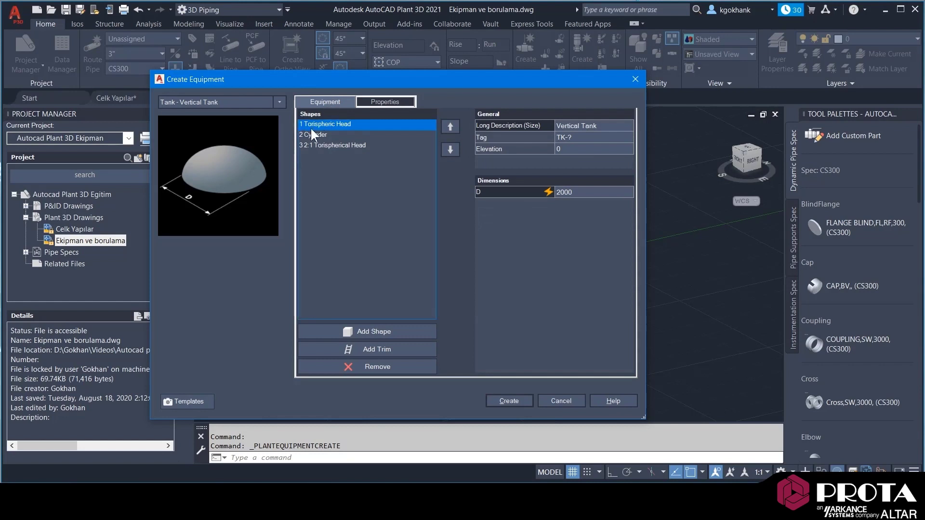
# - Compare the diameter settings of the tank's Torispheric Head and Cylinder shapes
pyautogui.moveTo(462, 86); pyautogui.dragTo(491, 68)
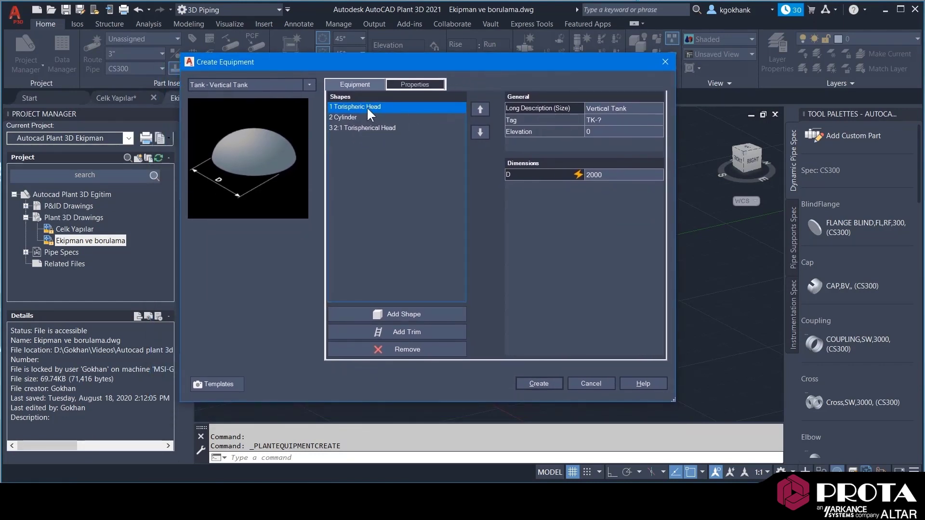
pyautogui.click(602, 175)
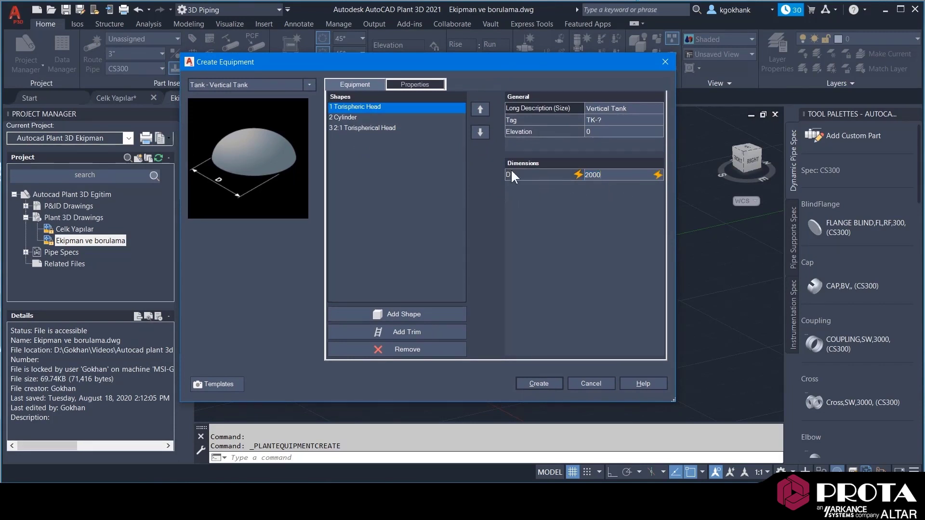
pyautogui.click(378, 118)
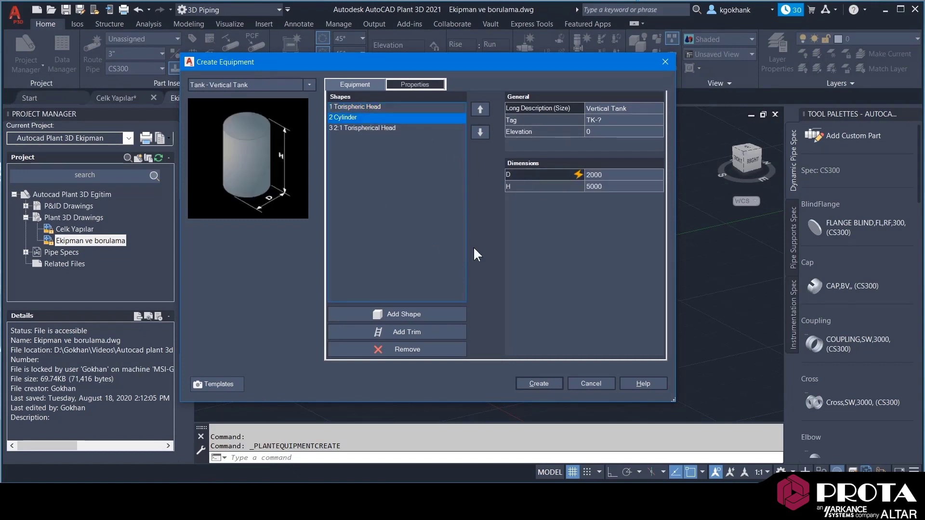
pyautogui.click(602, 175)
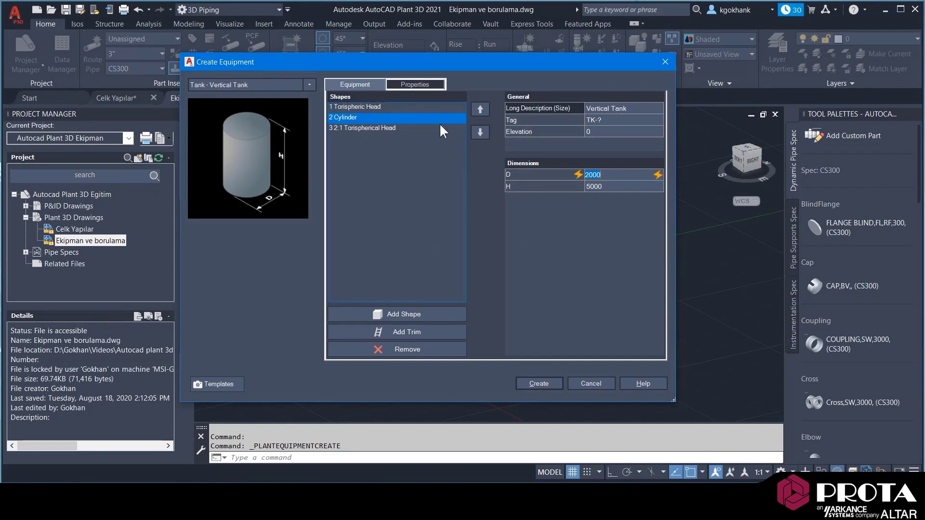
pyautogui.click(405, 108)
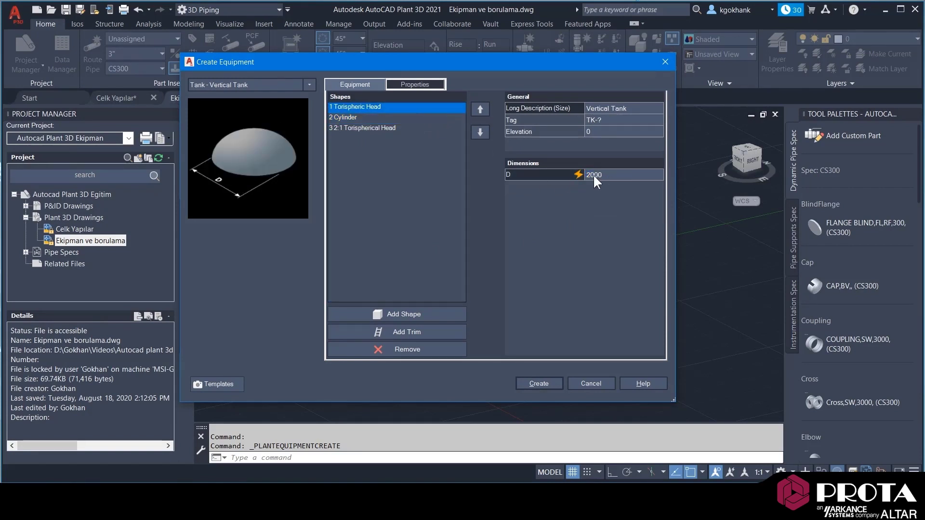
pyautogui.click(392, 118)
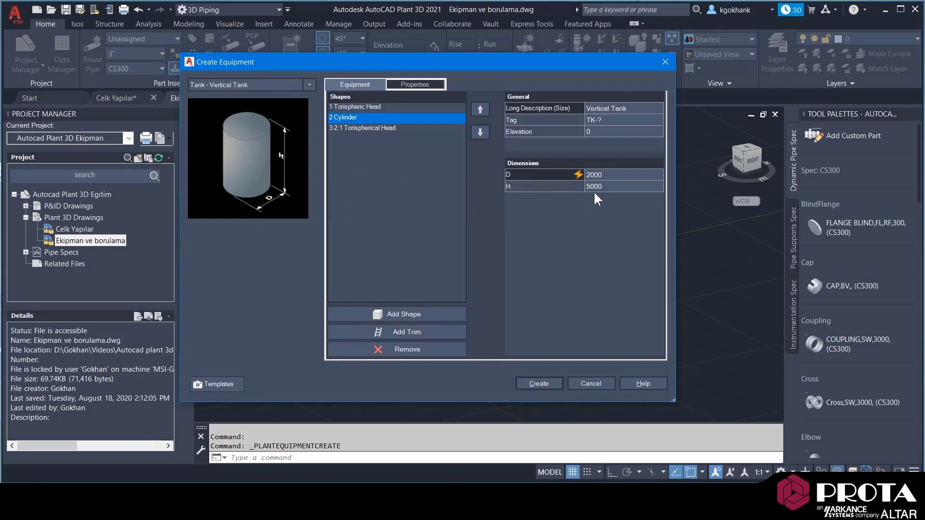
pyautogui.click(612, 175)
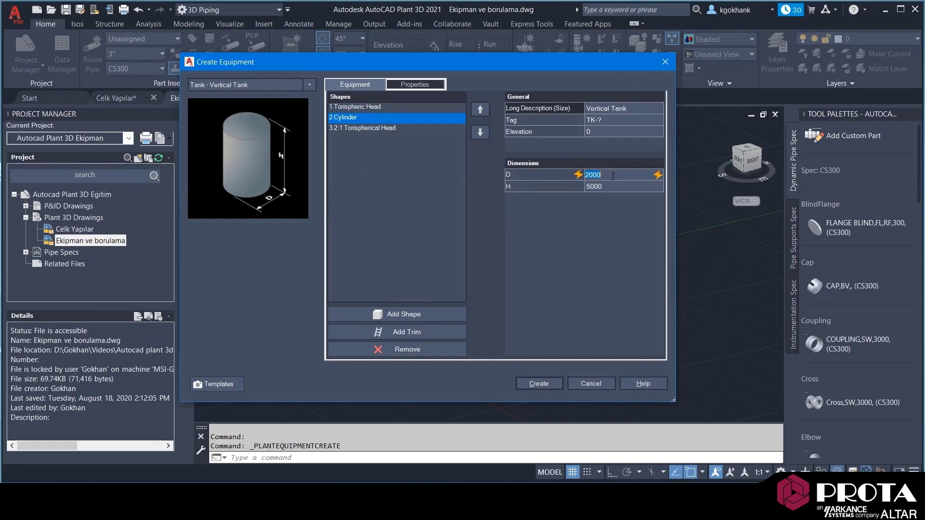
# - Switch the cylinder's diameter to override mode, set it to 1000, and check the top head's diameter
pyautogui.click(656, 175)
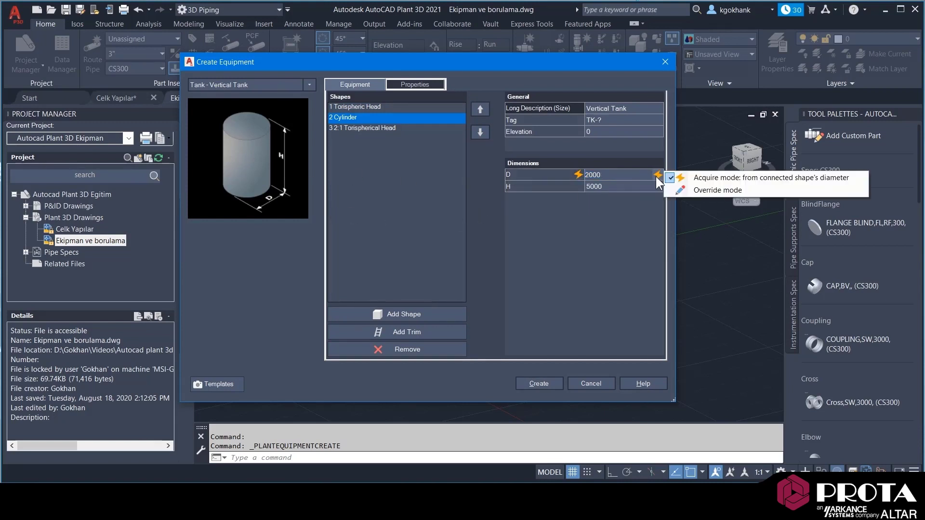
pyautogui.click(706, 191)
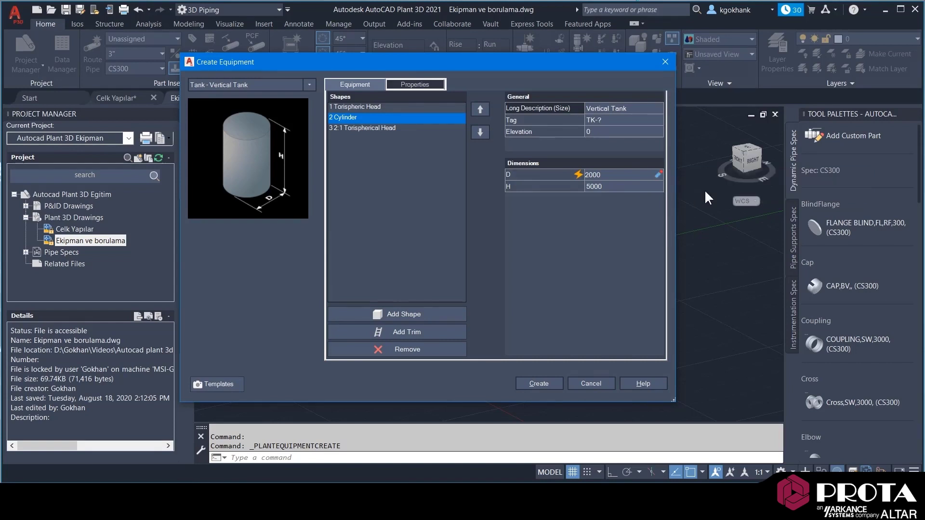
pyautogui.click(633, 175)
pyautogui.write('1000')
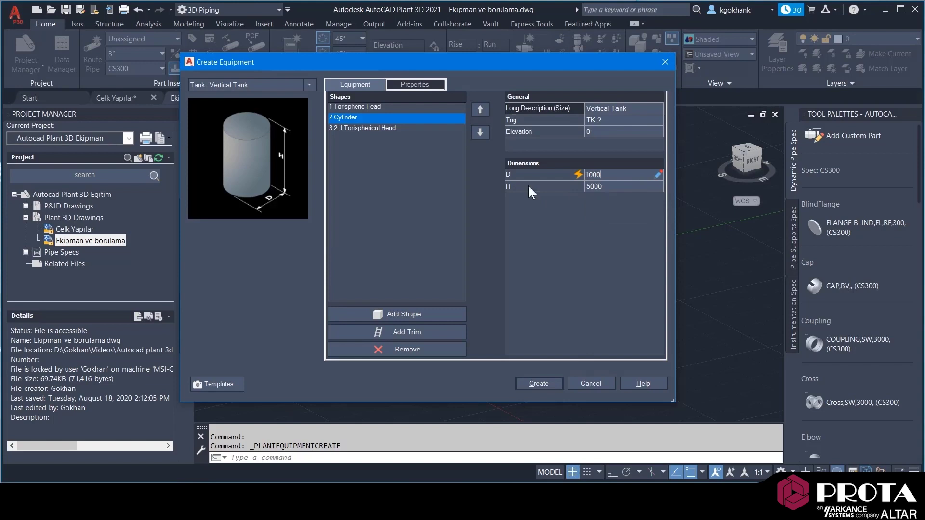
pyautogui.click(373, 107)
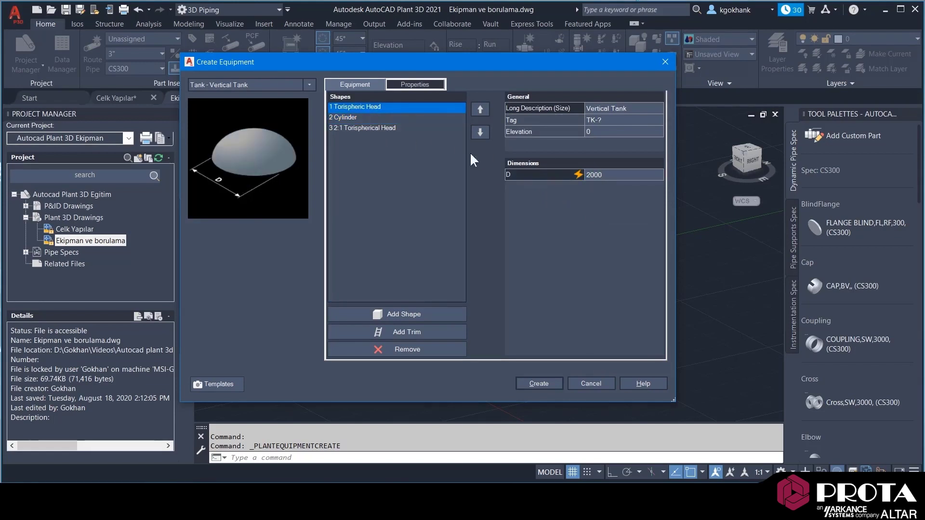
pyautogui.click(381, 117)
# - Return the cylinder's diameter to acquire mode, taking it from the connected shape
pyautogui.click(645, 173)
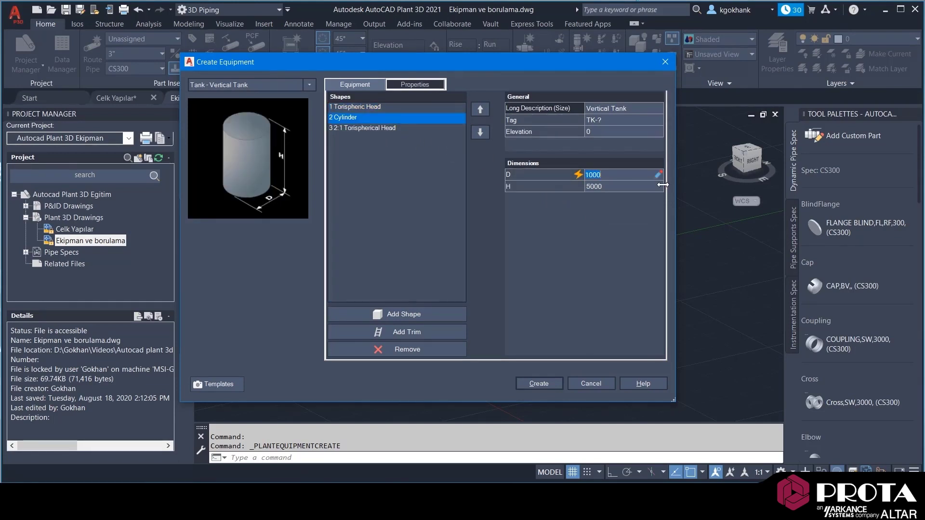
pyautogui.click(658, 175)
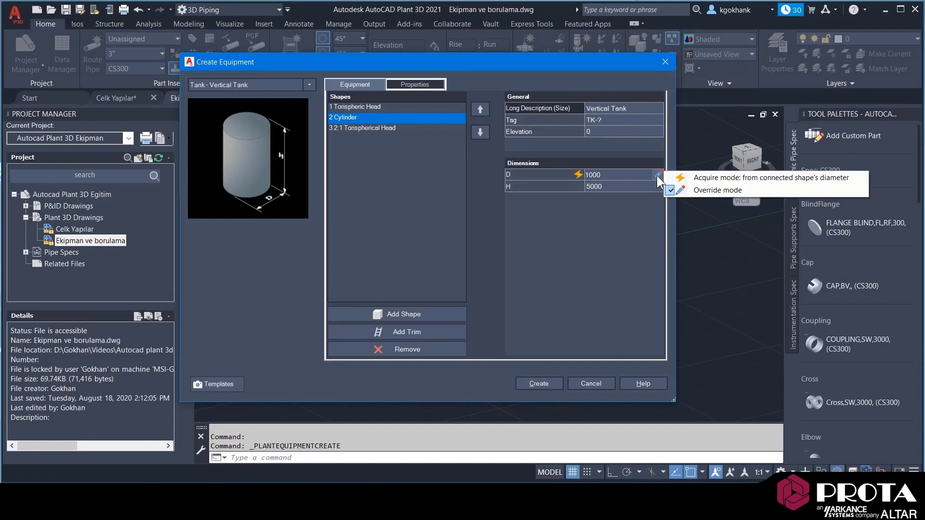
pyautogui.click(686, 176)
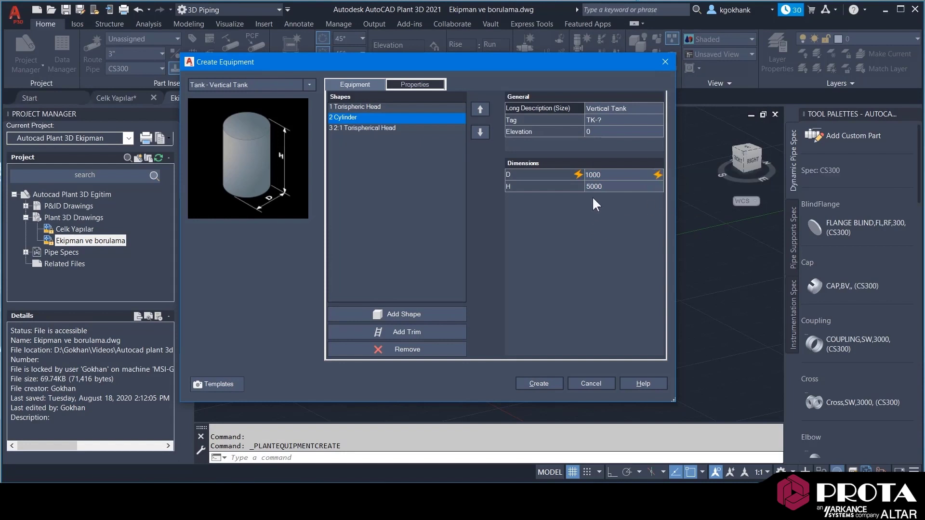
# - Set the first Torispheric Head's diameter to 2000 and check the cylinder's diameter and height
pyautogui.click(397, 106)
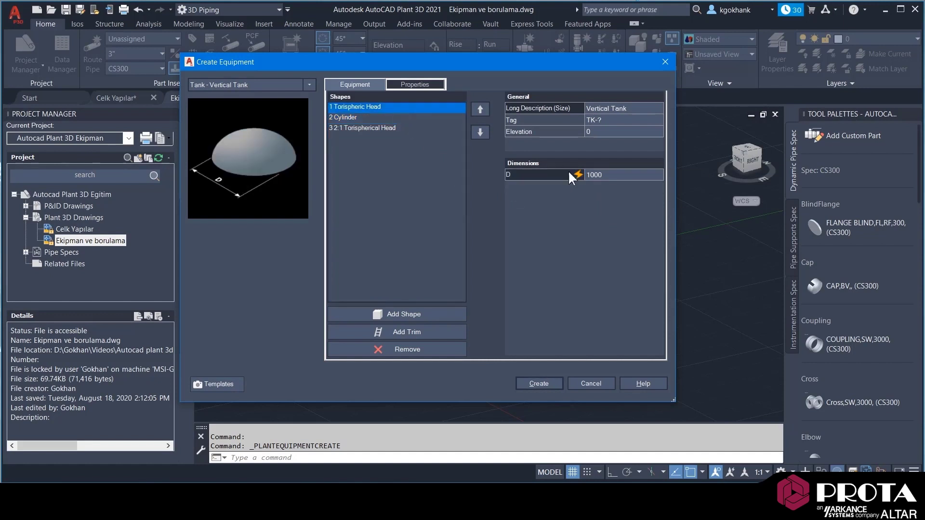
pyautogui.click(598, 176)
pyautogui.write('2000')
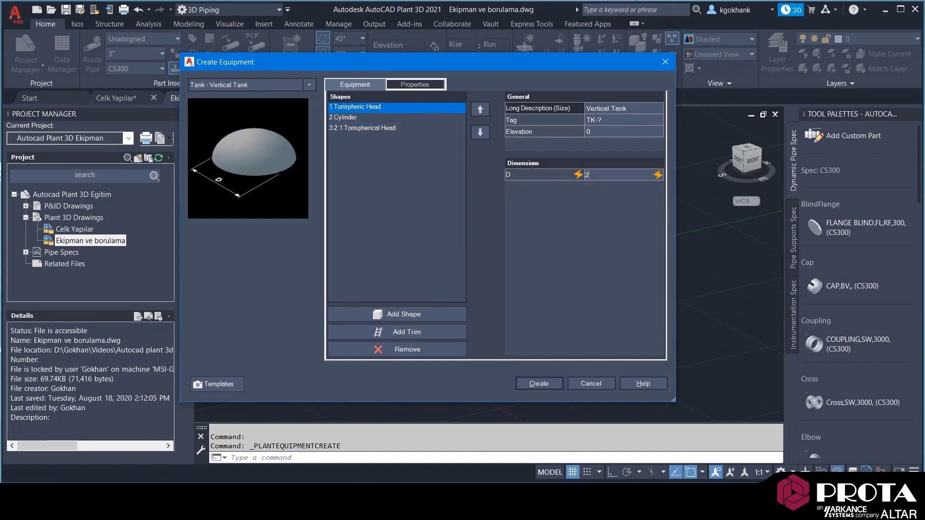
pyautogui.click(389, 118)
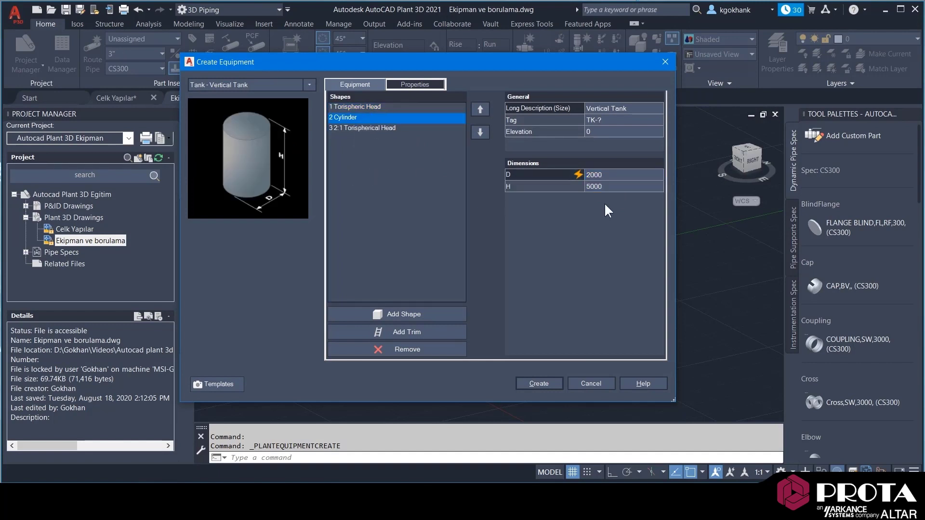
pyautogui.click(623, 186)
pyautogui.click(623, 186)
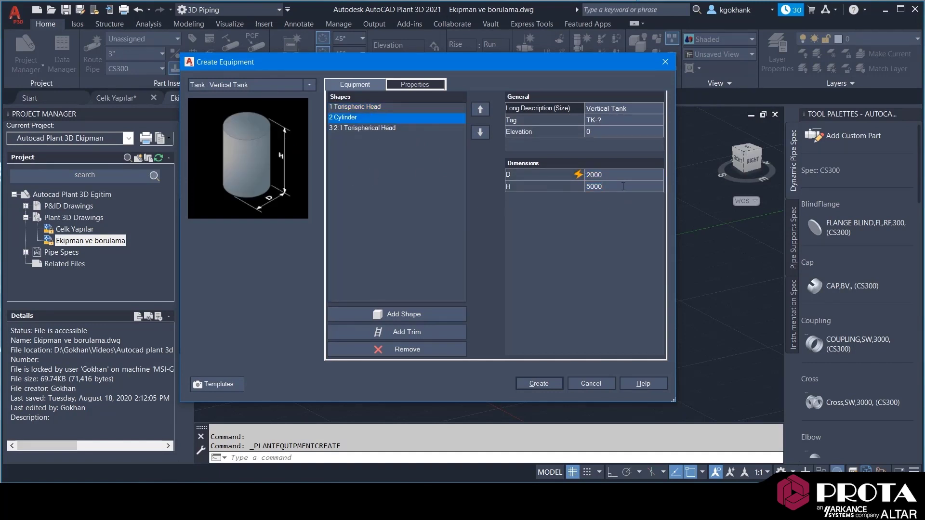
# - Set the 2:1 Torispherical Head's SF to 0 and its T to 10
pyautogui.click(376, 128)
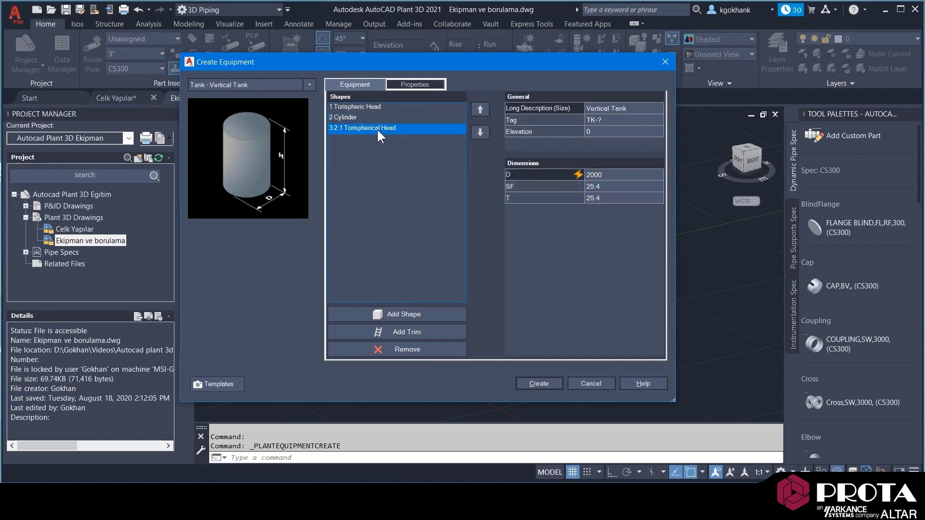
pyautogui.click(605, 187)
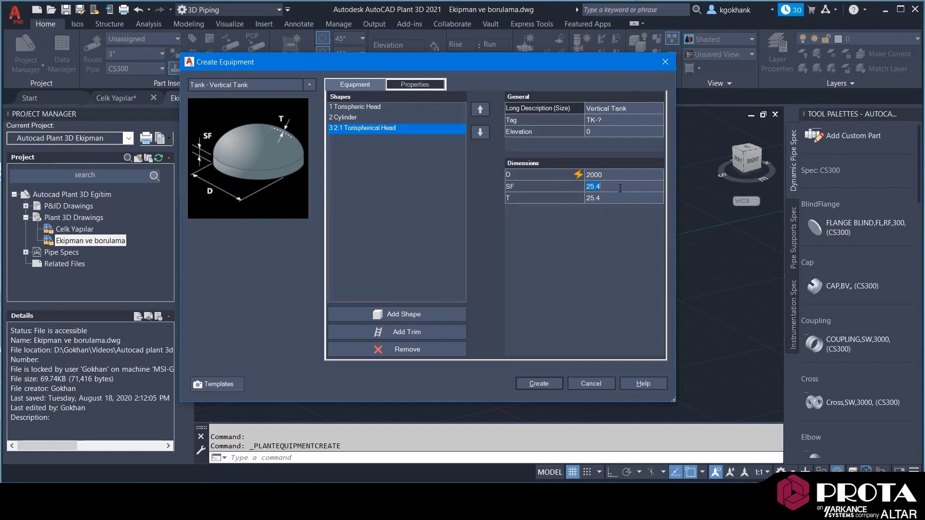
pyautogui.write('0')
pyautogui.click(603, 198)
pyautogui.write('10')
# - Assign the tank the tag TK-001, using type TK and the automatically generated number 001
pyautogui.click(614, 116)
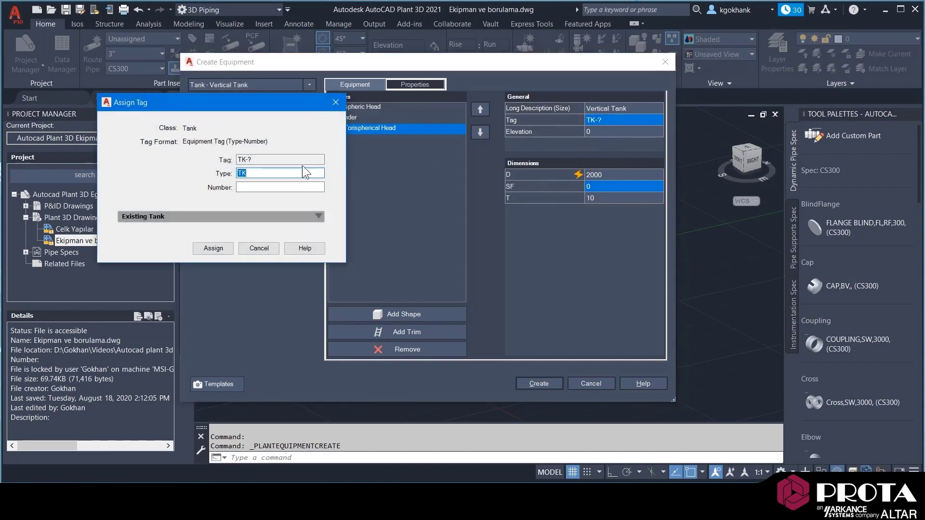
pyautogui.click(278, 189)
pyautogui.click(318, 187)
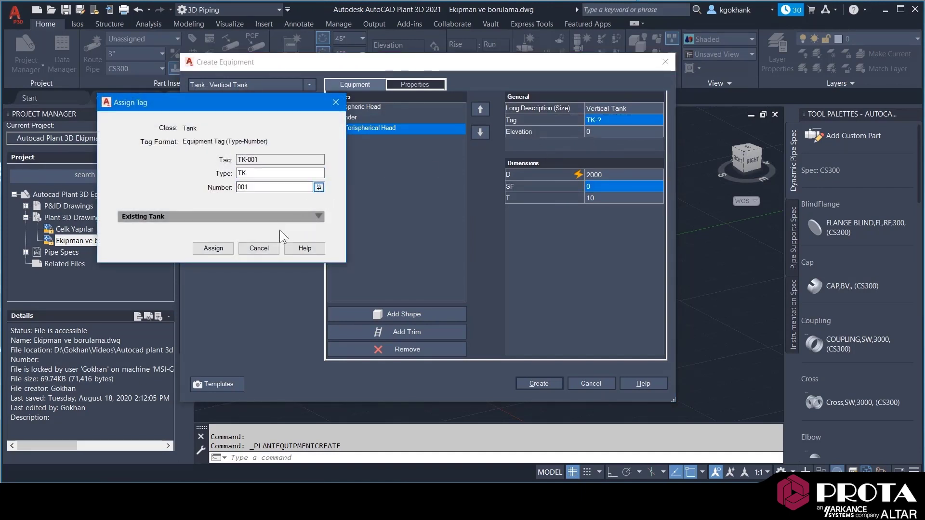
pyautogui.click(213, 249)
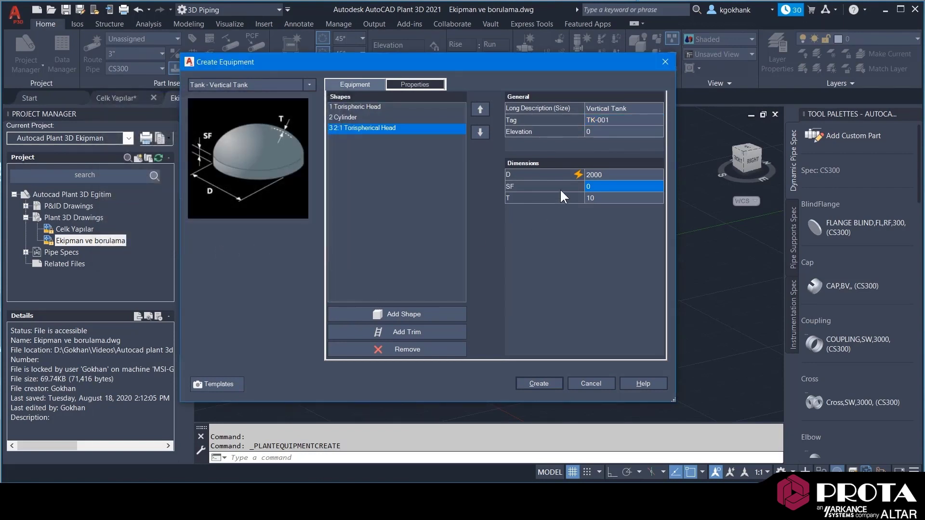
# - Review the tank's nozzle and data properties, including the manufacturer and material, and return to its shapes
pyautogui.click(430, 84)
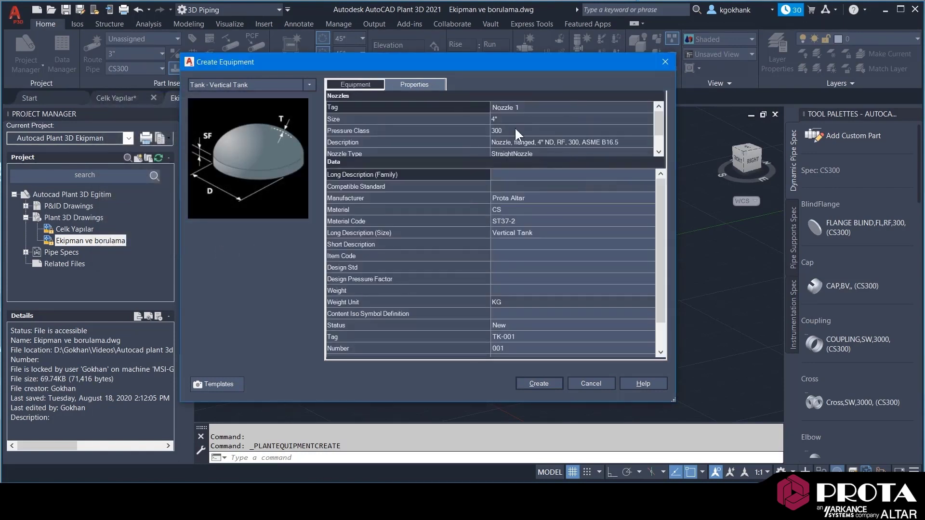
pyautogui.scroll(-1, 538, 205)
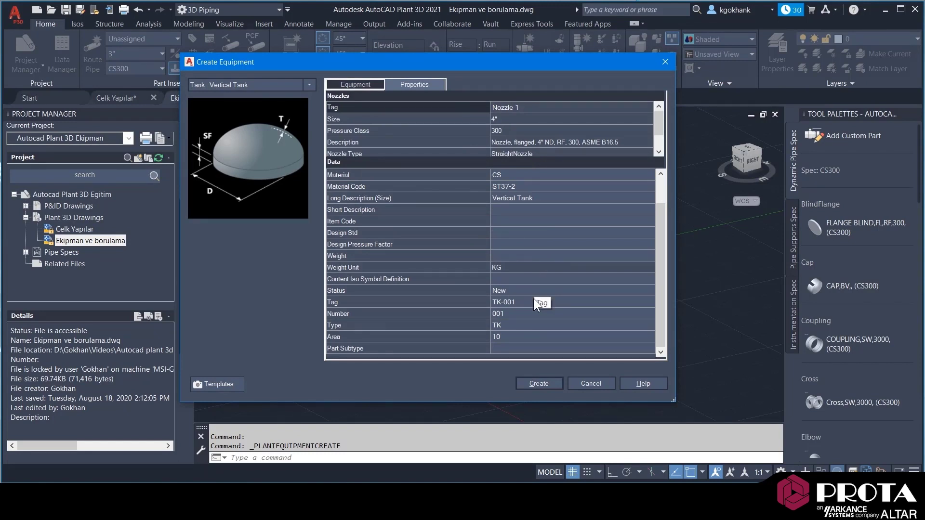
pyautogui.scroll(1, 522, 217)
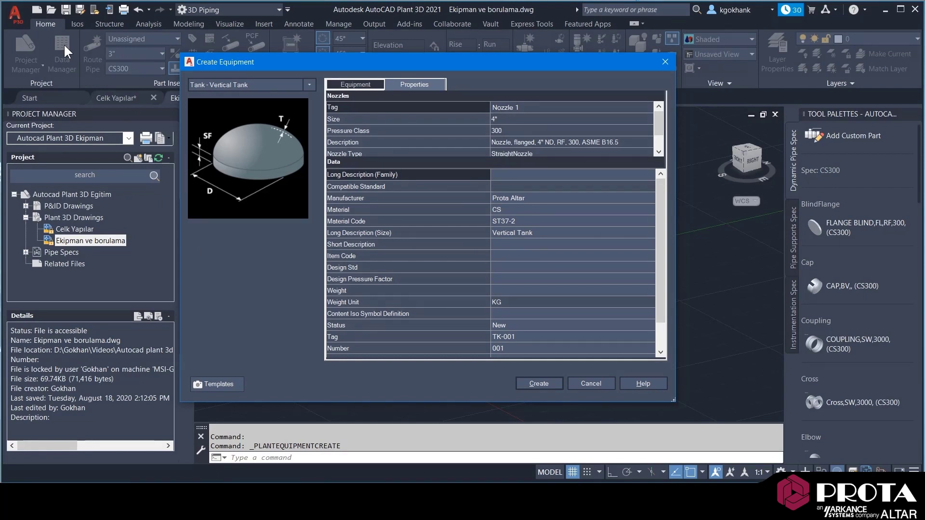
pyautogui.click(515, 199)
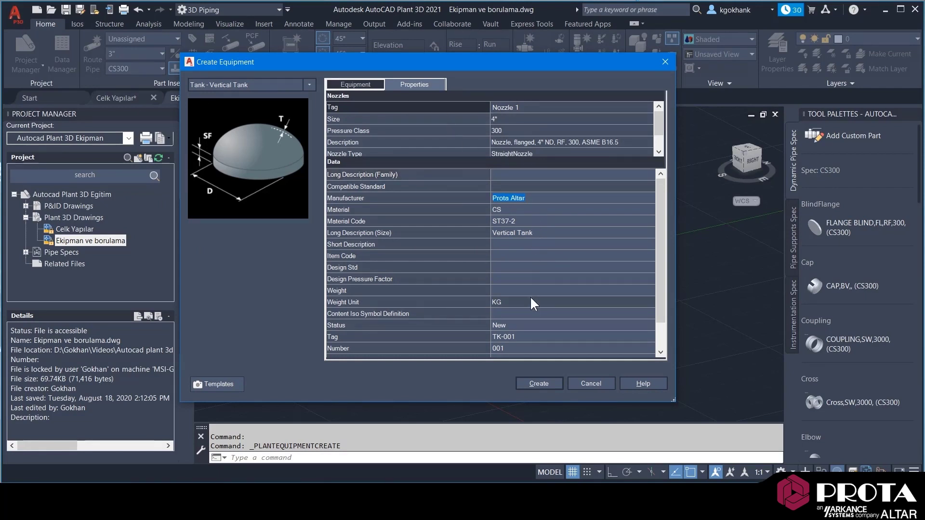
pyautogui.click(528, 205)
pyautogui.click(363, 86)
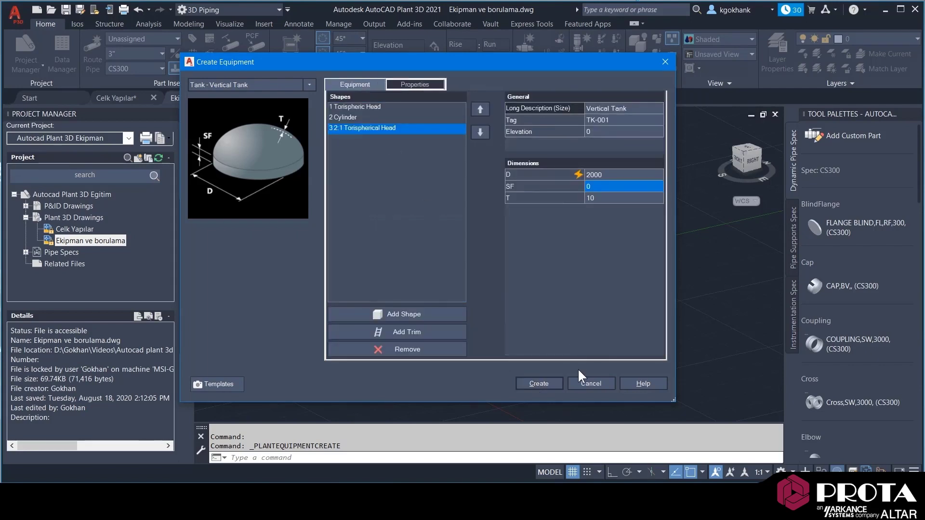
# - Create the vertical tank, place it on the ground beside the steel structure, and fix its rotation
pyautogui.click(539, 384)
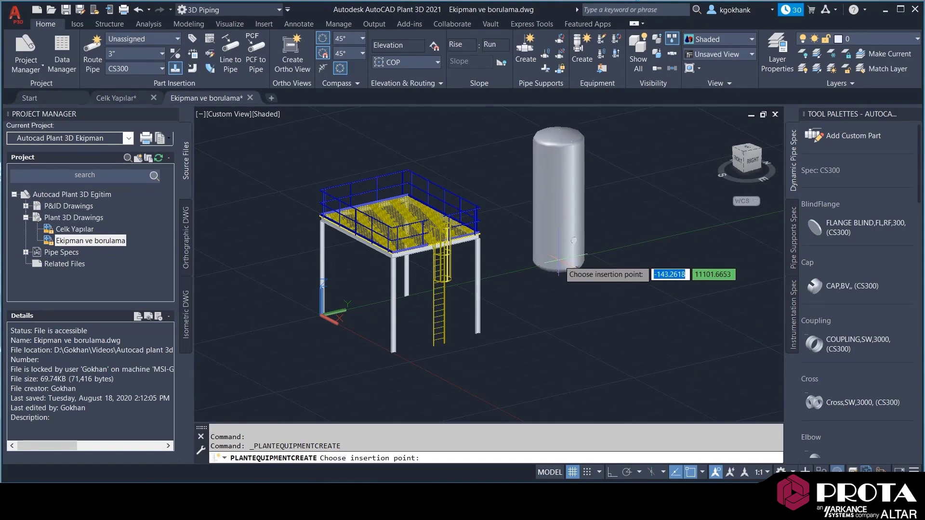
pyautogui.click(559, 261)
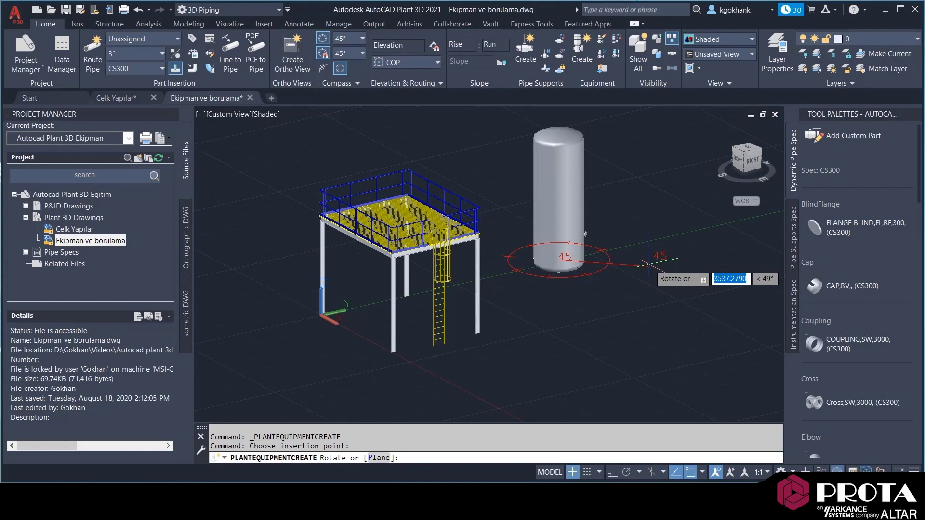
pyautogui.click(649, 318)
# - Examine the side and bottom nozzles at the lower end of the placed tank
pyautogui.scroll(5, 570, 252)
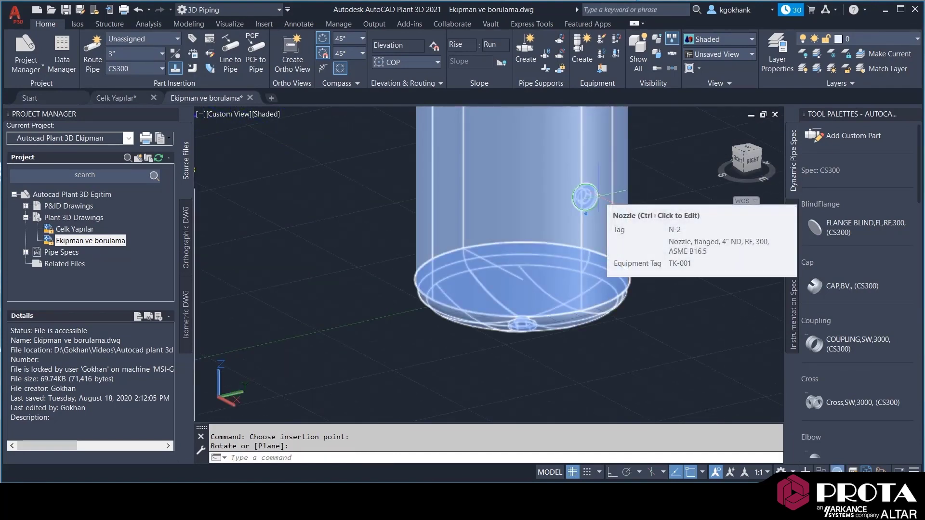
pyautogui.scroll(-4, 568, 189)
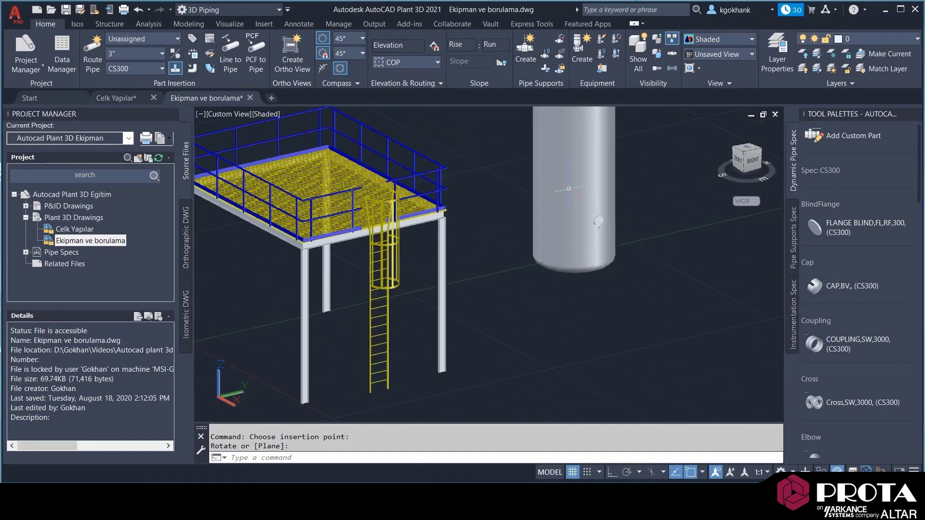
pyautogui.click(568, 188)
pyautogui.scroll(3, 597, 231)
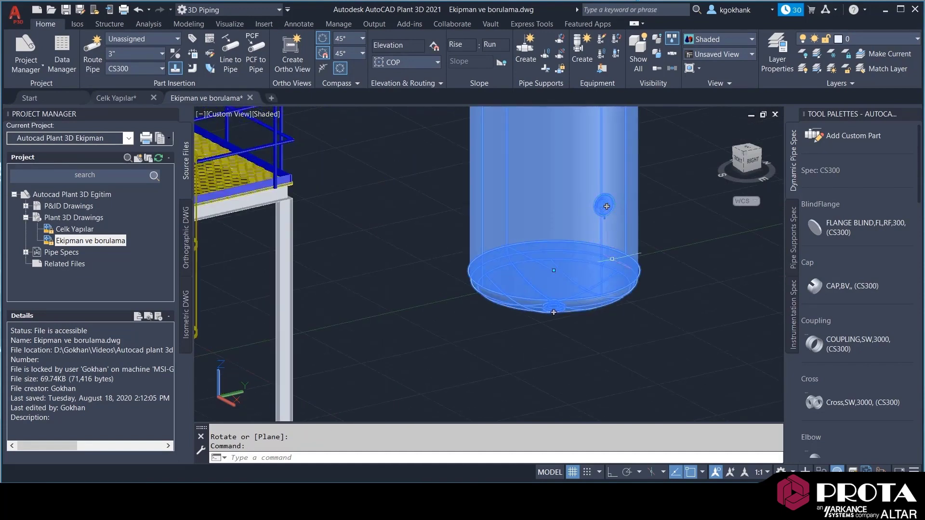
pyautogui.keyDown('shift'); pyautogui.moveTo(611, 259); pyautogui.dragTo(624, 236, button='middle'); pyautogui.keyUp('shift')
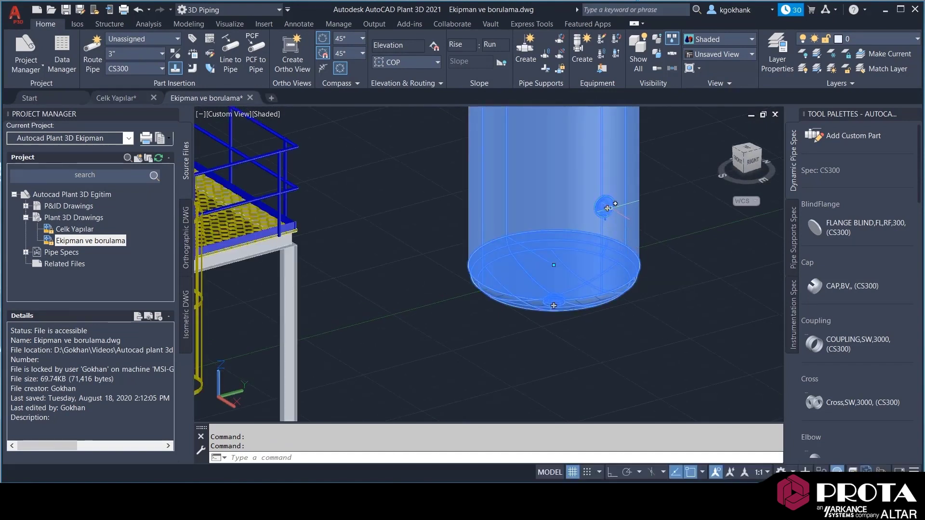
pyautogui.press('Escape')
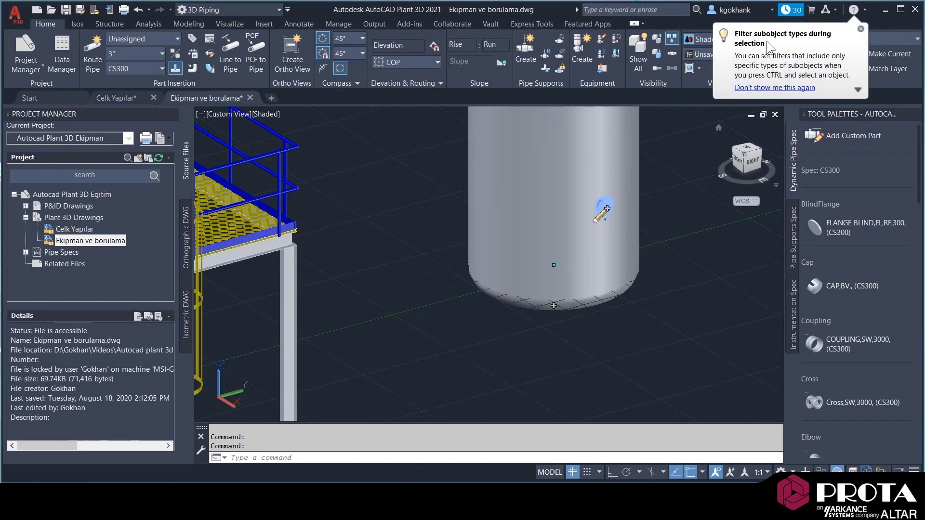
# - Dismiss the subobject filter tip and clear the nozzle selection on the placed tank
pyautogui.click(860, 29)
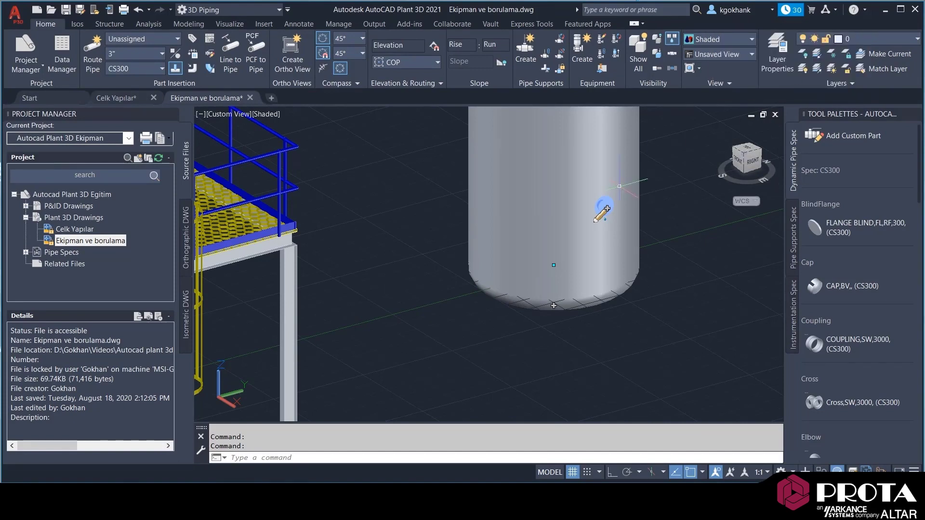
pyautogui.press('Escape')
pyautogui.moveTo(574, 265); pyautogui.dragTo(519, 247, button='middle')
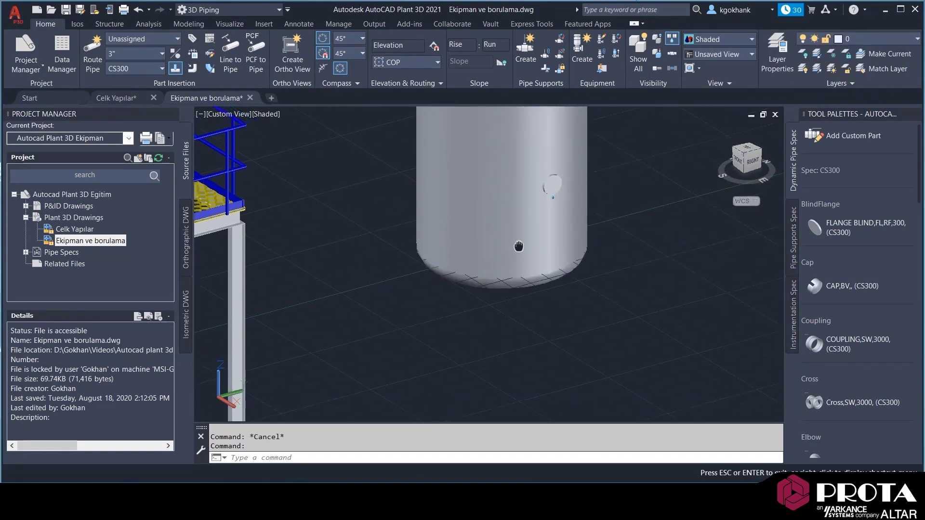
pyautogui.scroll(-5, 528, 248)
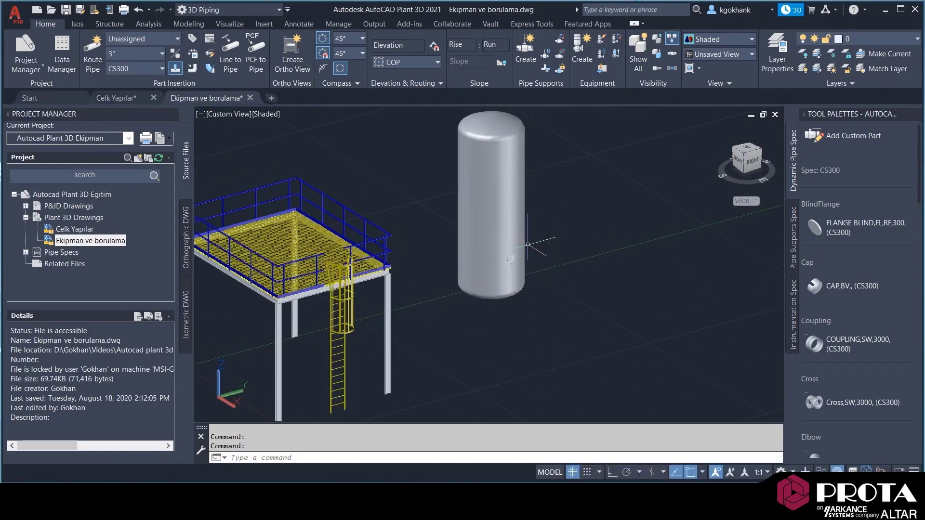
# - Start another vertical tank and replace the 2:1 torispherical head below its cylinder with a cone
pyautogui.click(584, 54)
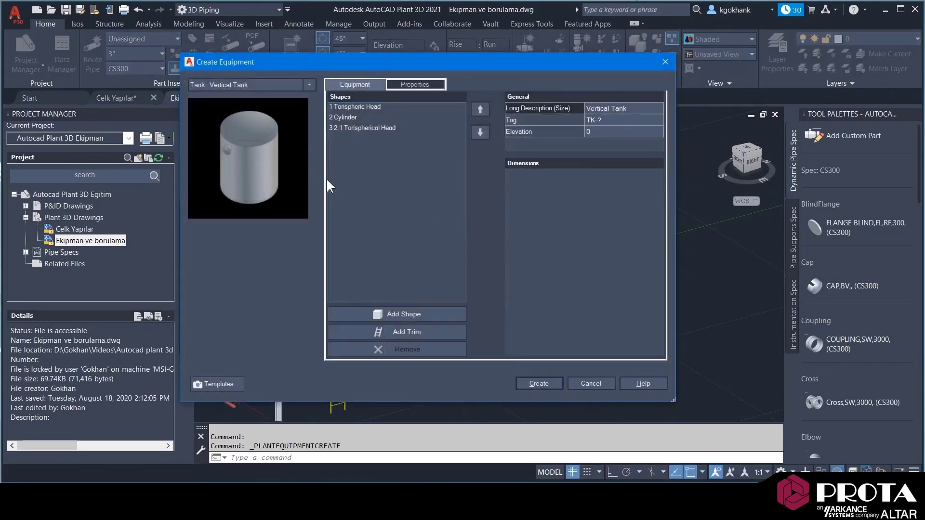
pyautogui.click(349, 117)
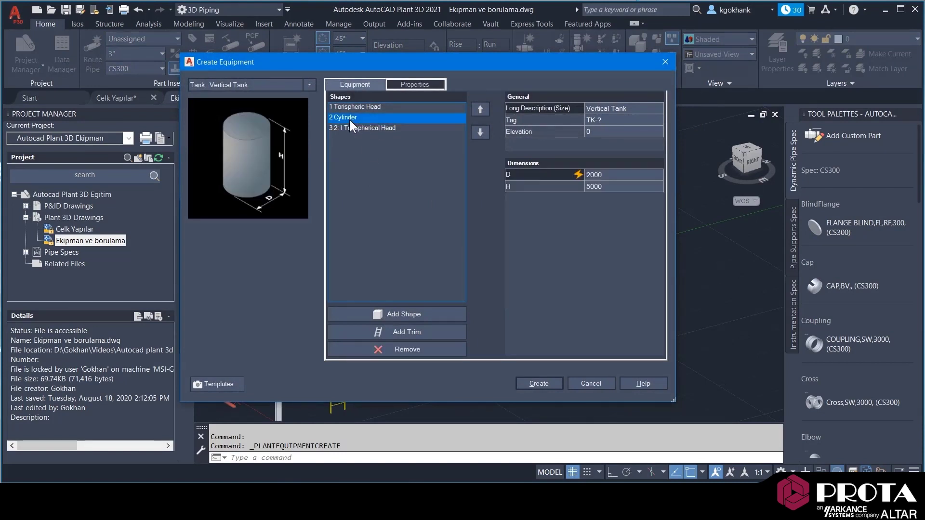
pyautogui.hotkey('ctrl', 'Tab')
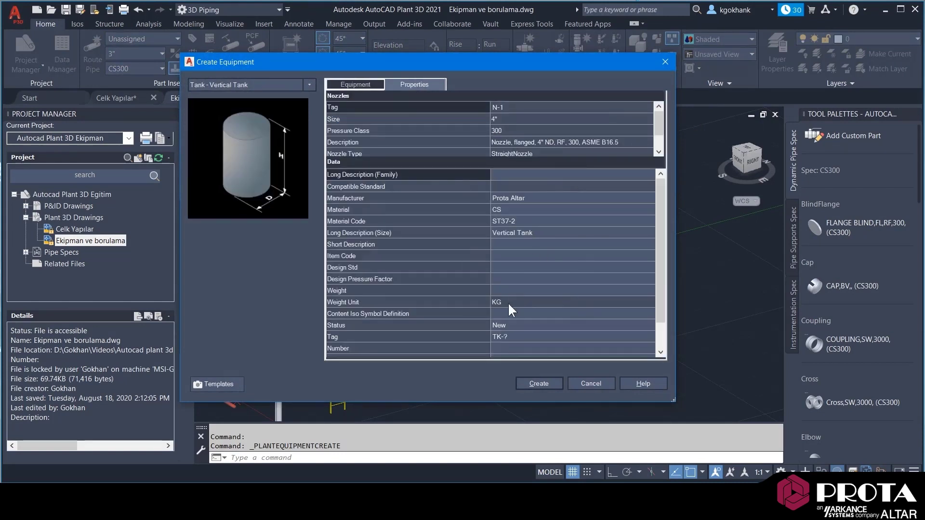
pyautogui.click(352, 85)
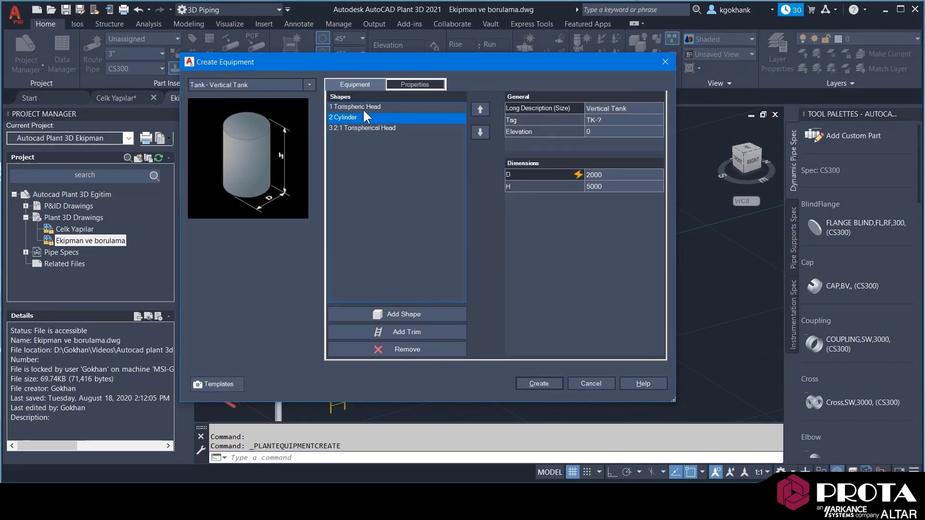
pyautogui.click(363, 128)
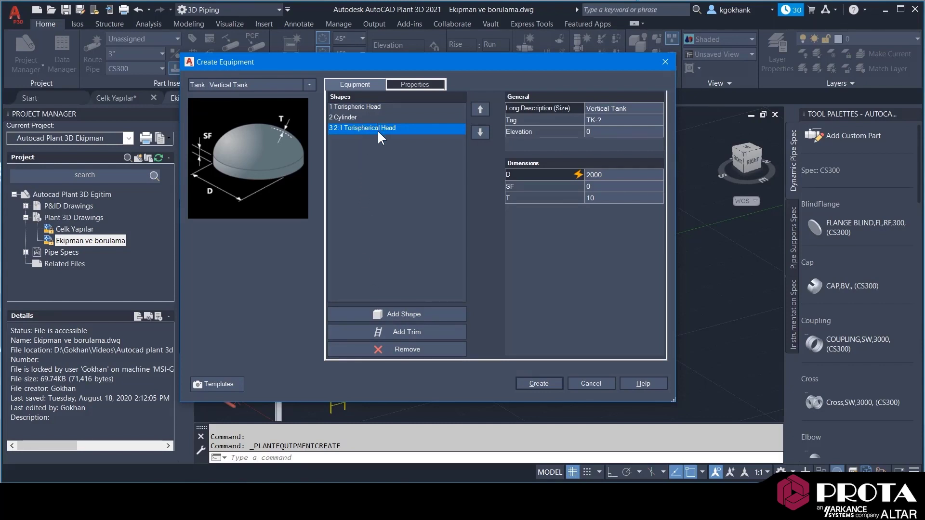
pyautogui.click(395, 348)
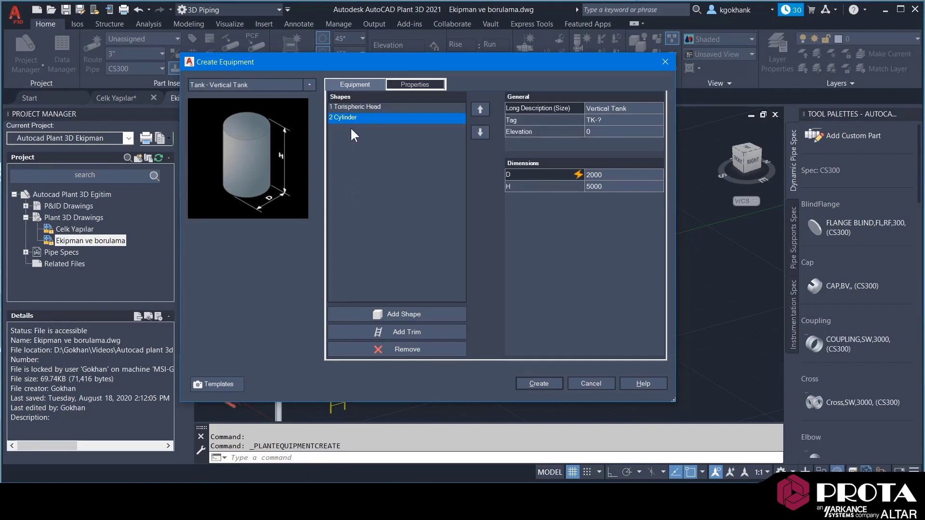
pyautogui.click(399, 319)
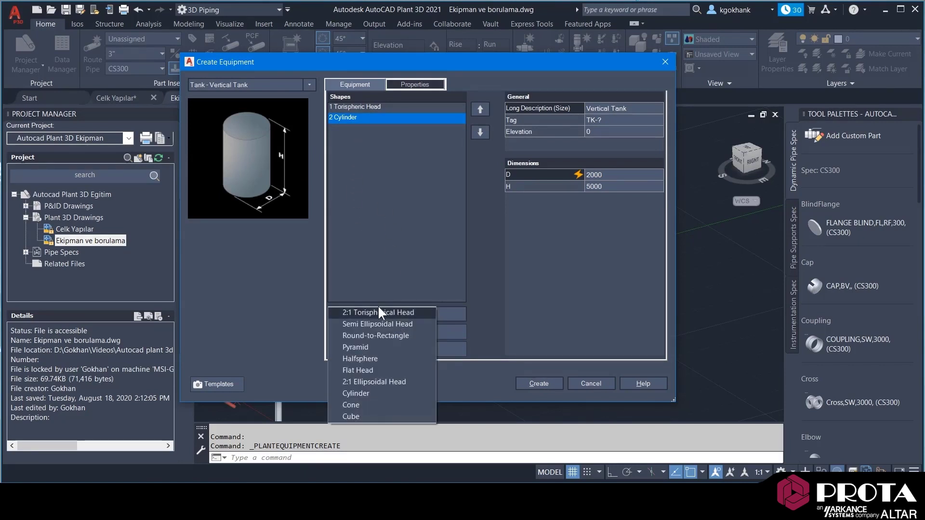
pyautogui.click(360, 405)
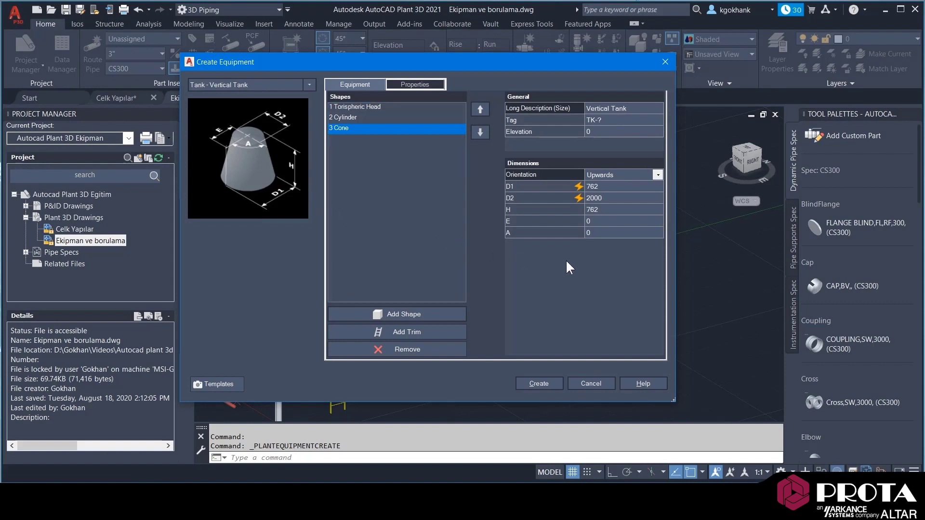
# - Check the cone's orientation options and set its height H to 1000
pyautogui.click(357, 121)
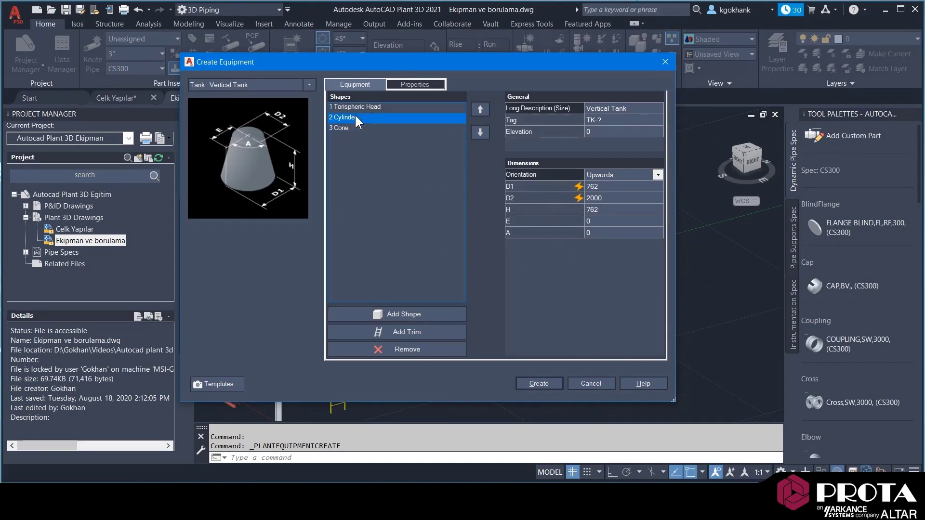
pyautogui.click(350, 128)
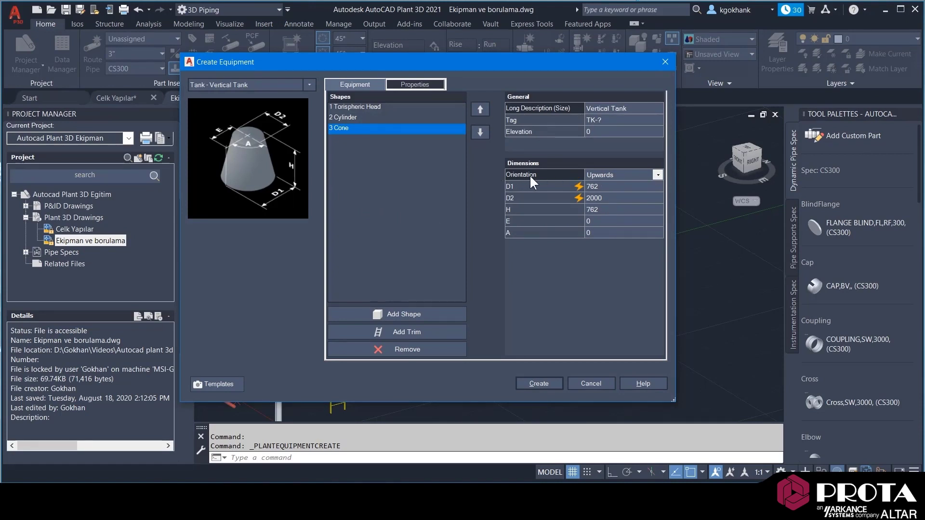
pyautogui.click(629, 175)
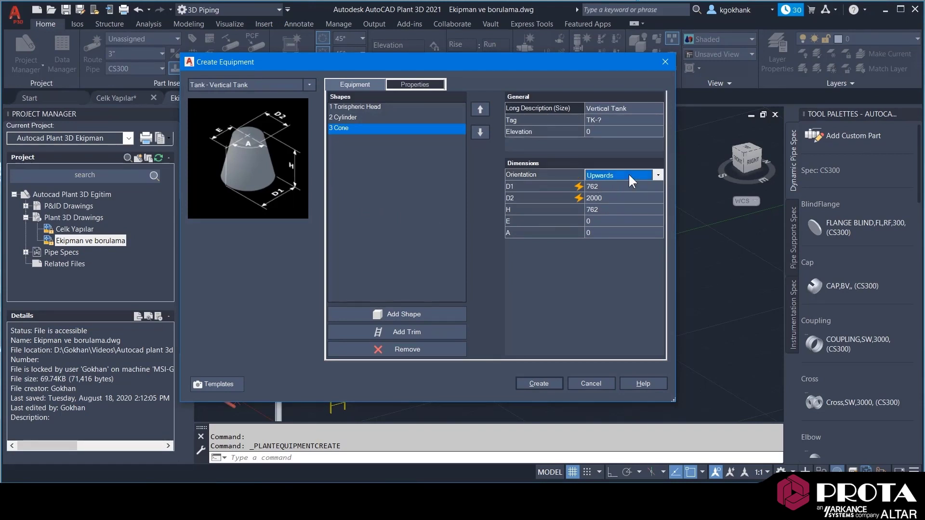
pyautogui.click(628, 173)
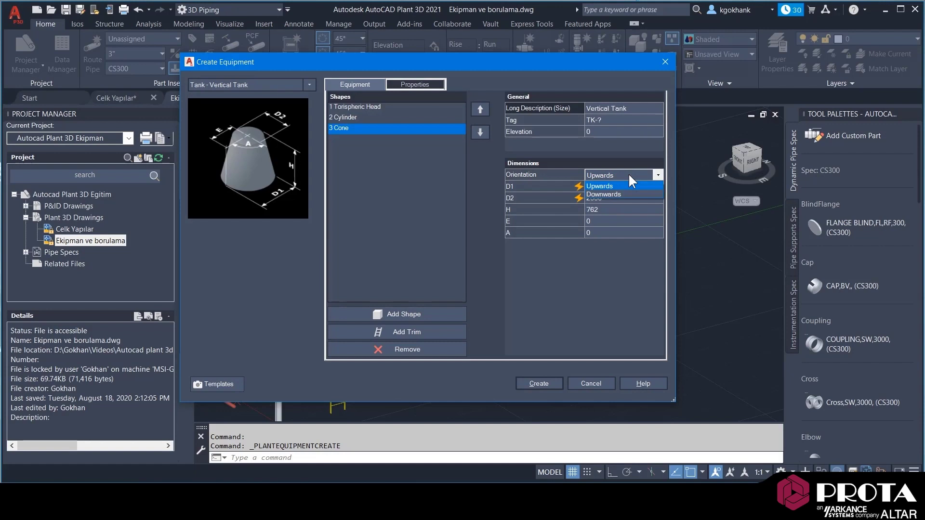
pyautogui.click(628, 173)
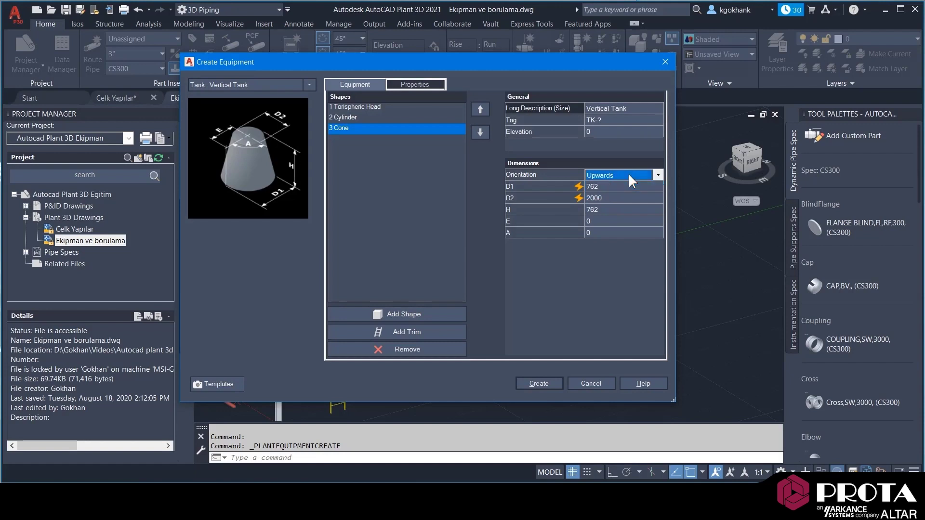
pyautogui.click(605, 212)
pyautogui.write('1000')
pyautogui.click(602, 219)
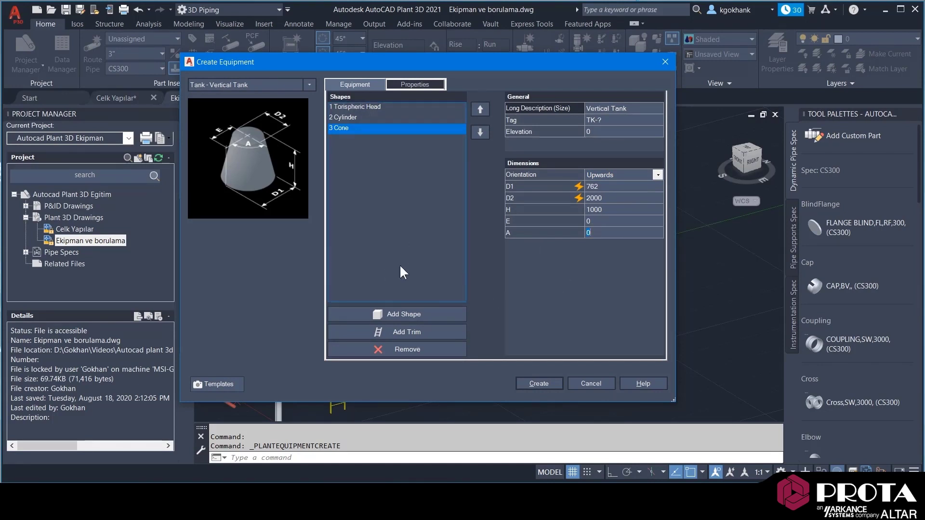
pyautogui.click(409, 316)
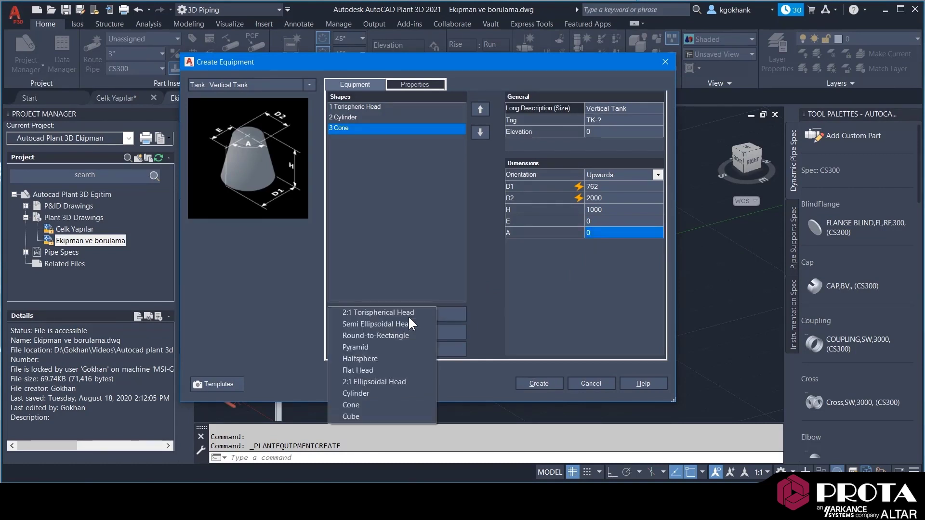
pyautogui.click(394, 232)
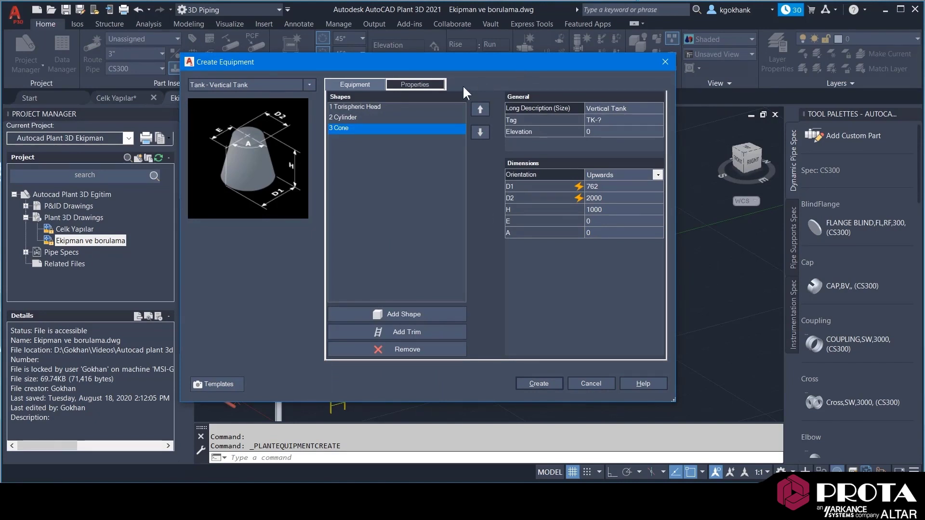
# - Create the cone-bottomed tank, place it beside the first tank, and fix its rotation
pyautogui.click(542, 381)
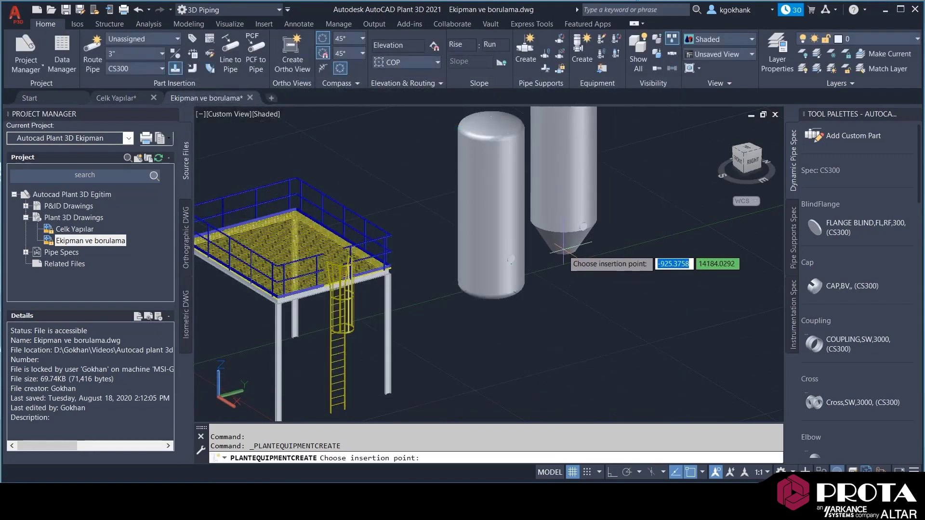
pyautogui.scroll(2, 578, 265)
pyautogui.scroll(-5, 571, 263)
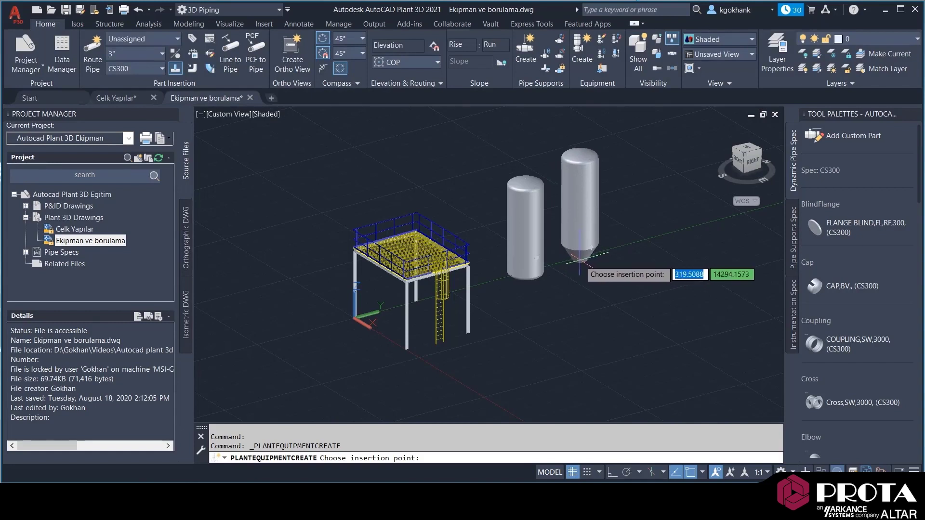
pyautogui.click(580, 261)
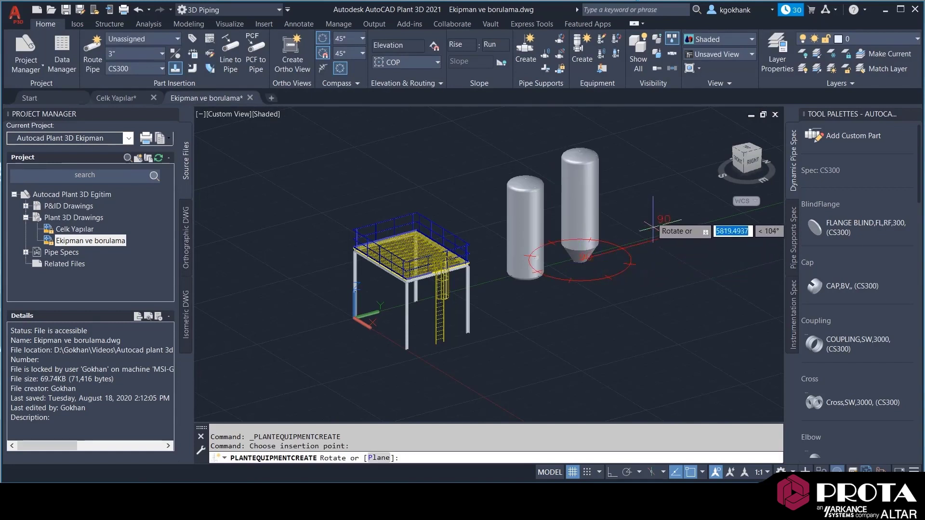
pyautogui.click(643, 284)
pyautogui.scroll(5, 595, 234)
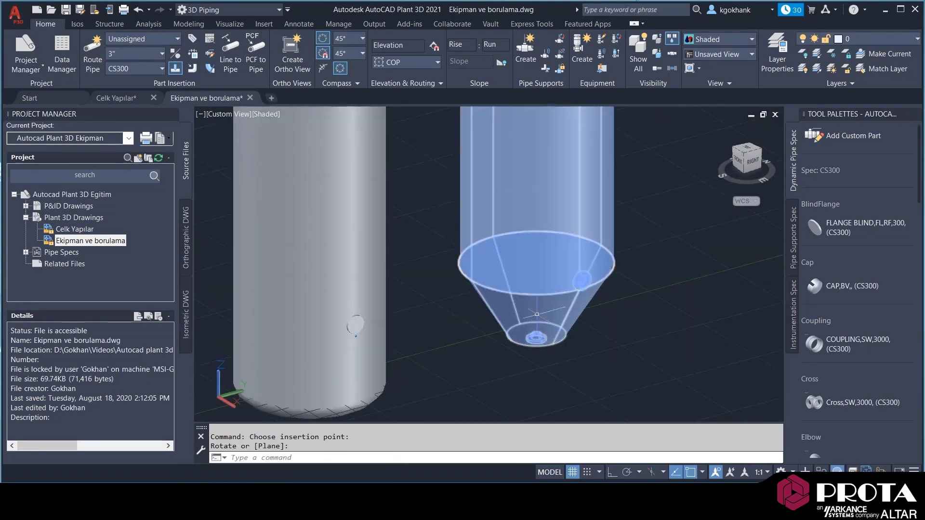
pyautogui.scroll(-4, 538, 255)
pyautogui.moveTo(537, 255); pyautogui.dragTo(491, 267, button='middle')
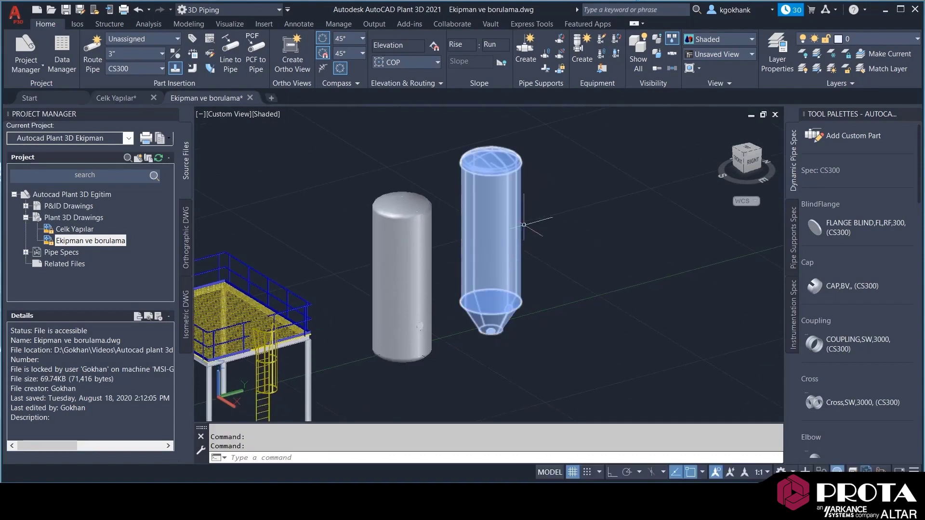
# - Start a further vertical tank and replace the cone below its cylinder with a 2:1 torispherical head
pyautogui.click(580, 59)
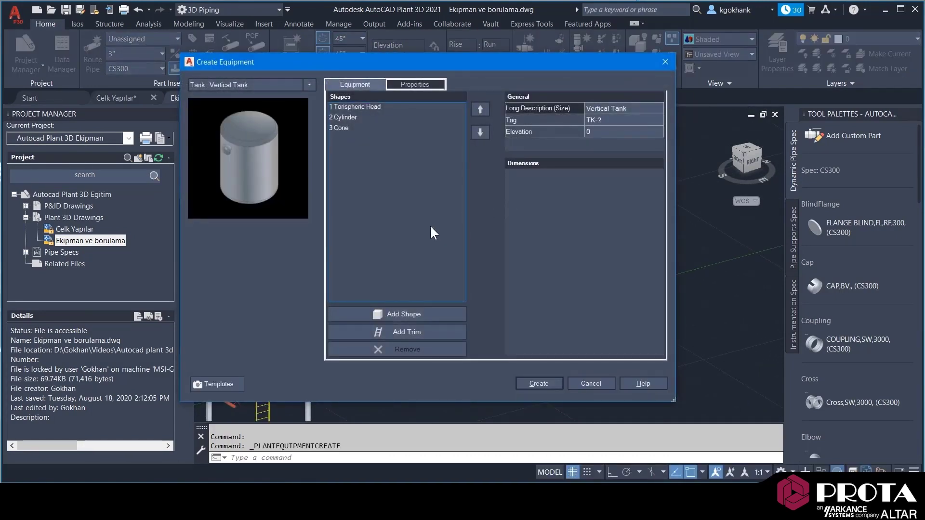
pyautogui.click(348, 107)
pyautogui.click(346, 117)
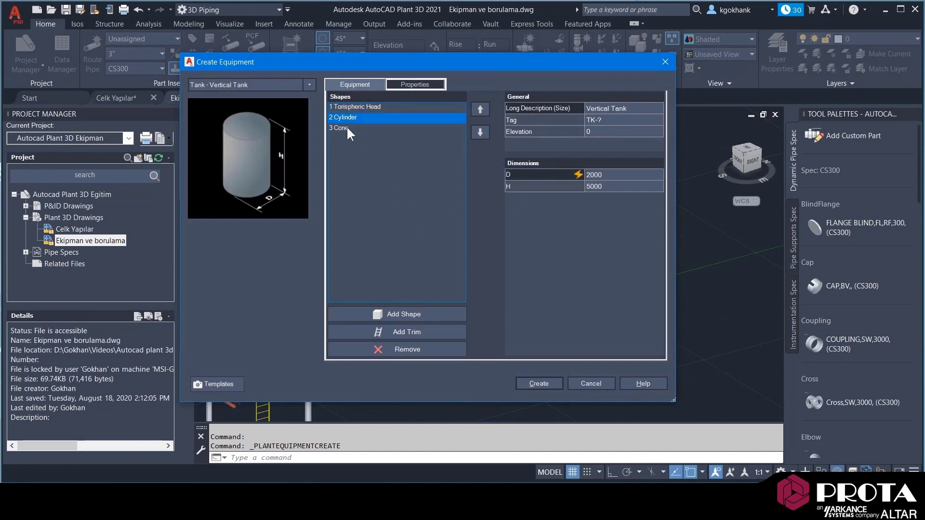
pyautogui.click(347, 128)
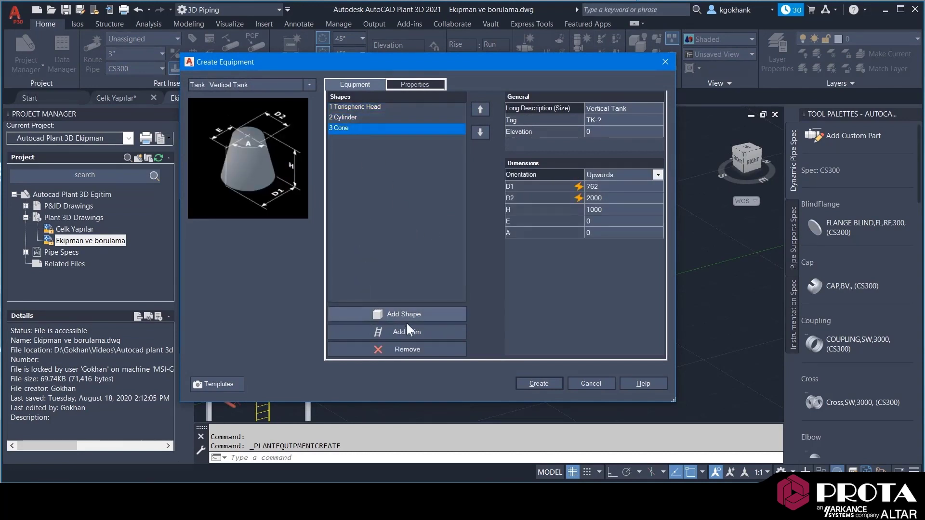
pyautogui.click(406, 349)
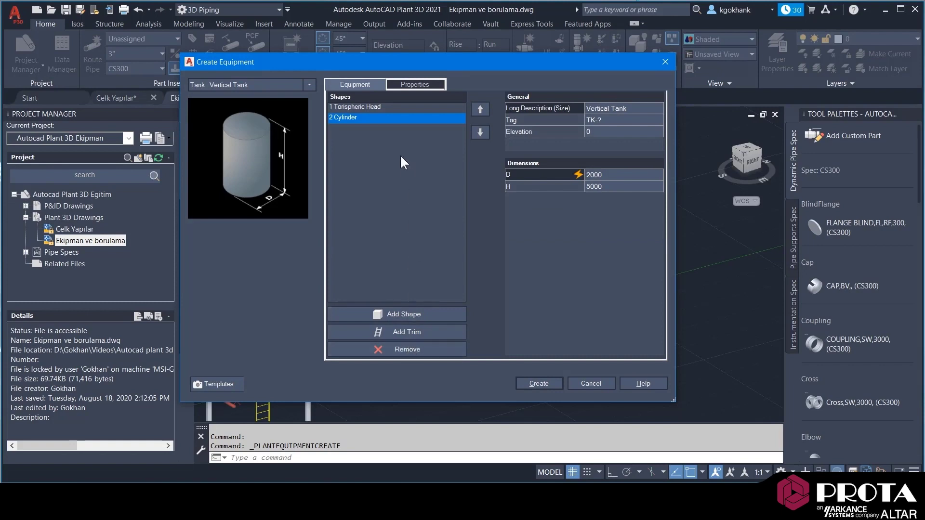
pyautogui.click(407, 311)
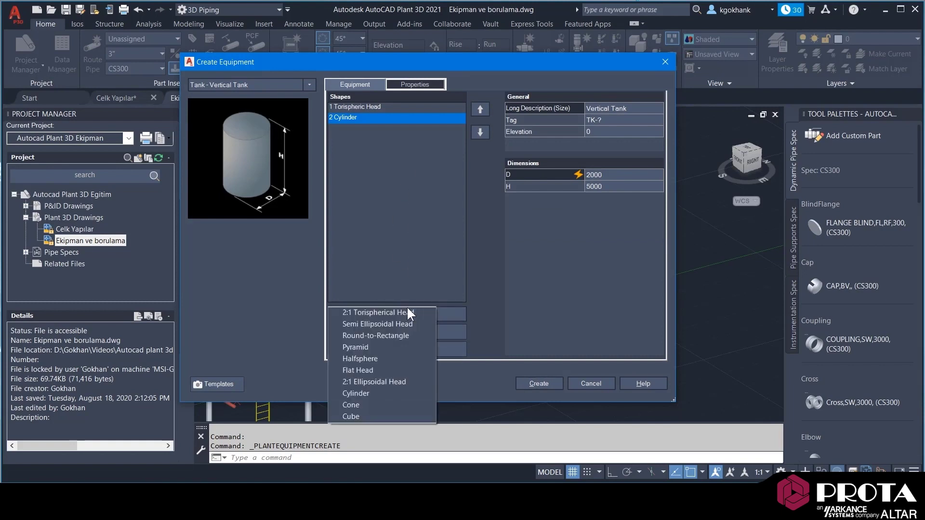
pyautogui.click(376, 312)
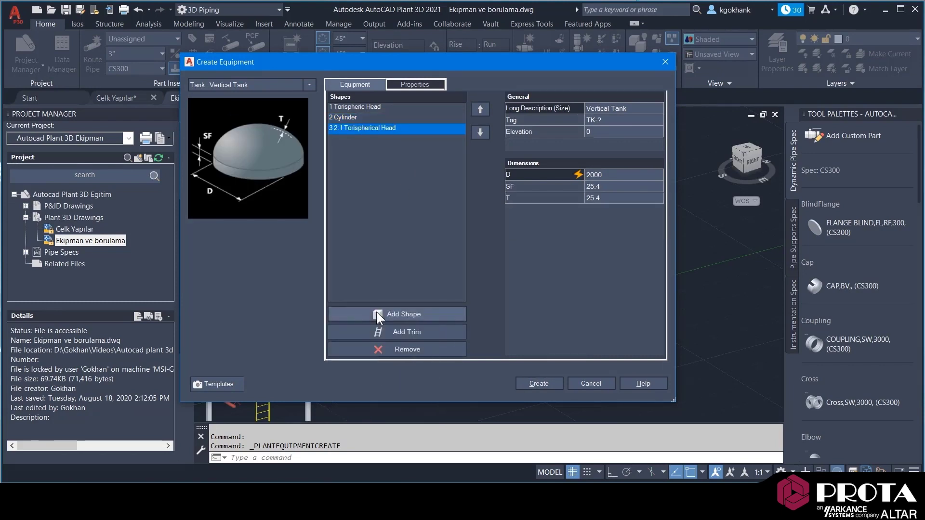
# - Set the new torispherical head's SF to 0 and its thickness T to 10
pyautogui.click(608, 187)
pyautogui.write('0')
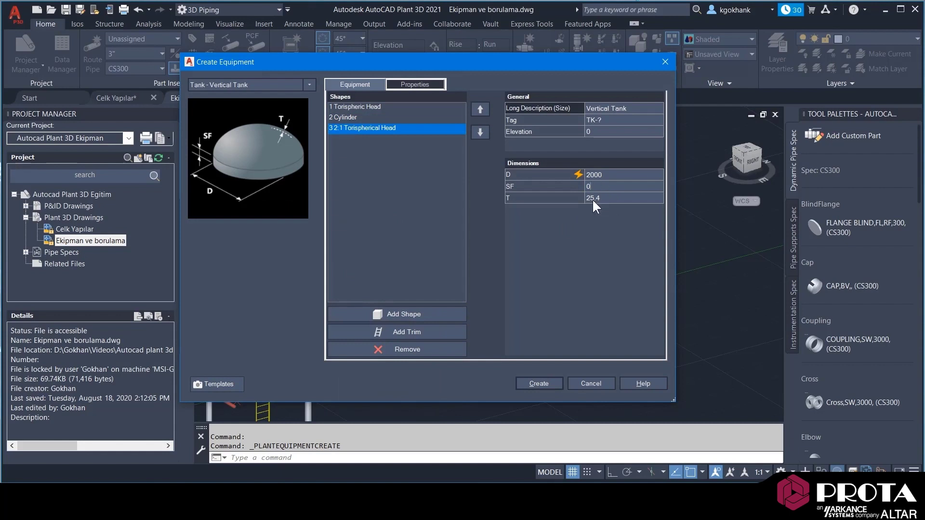
pyautogui.write('10')
# - Add a platform trim to the new vertical tank's cylinder
pyautogui.click(360, 118)
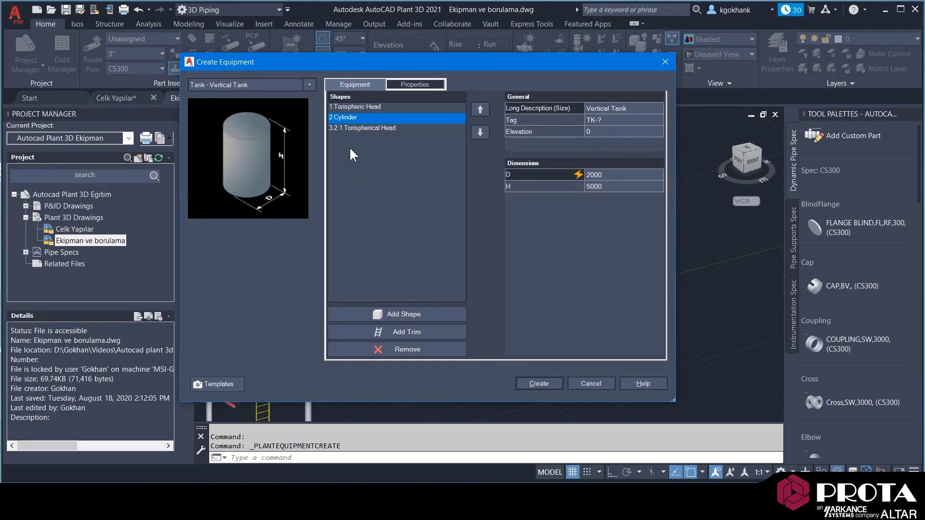
pyautogui.click(403, 332)
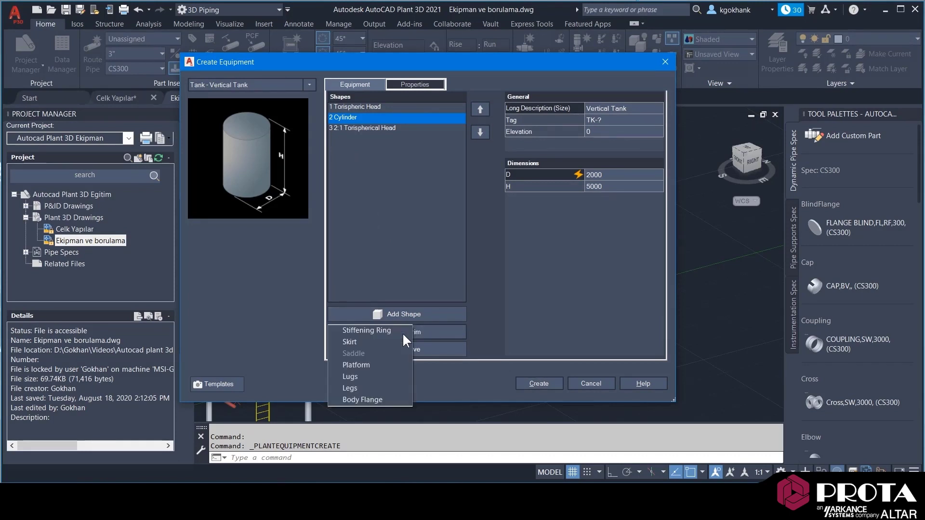
pyautogui.click(370, 367)
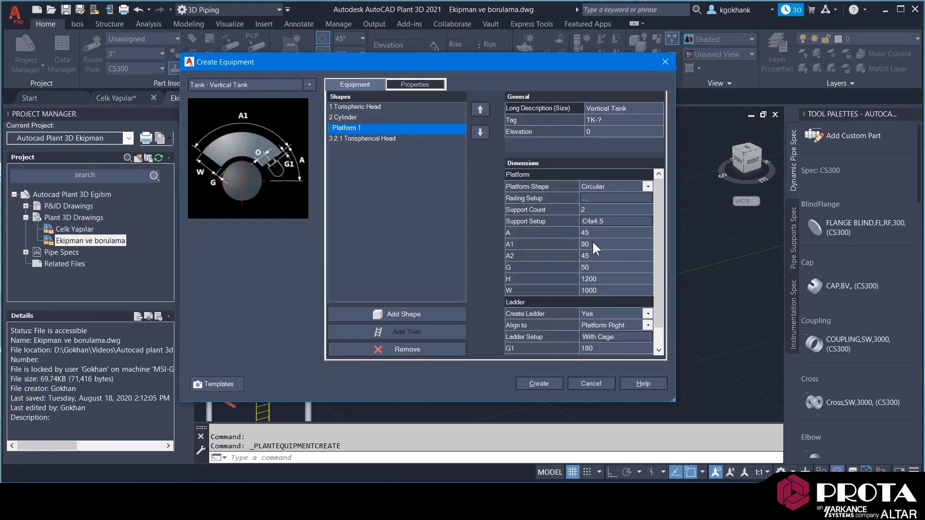
# - Examine the platform's G, H and W dimensions and the member settings of its supports
pyautogui.click(593, 268)
pyautogui.click(604, 279)
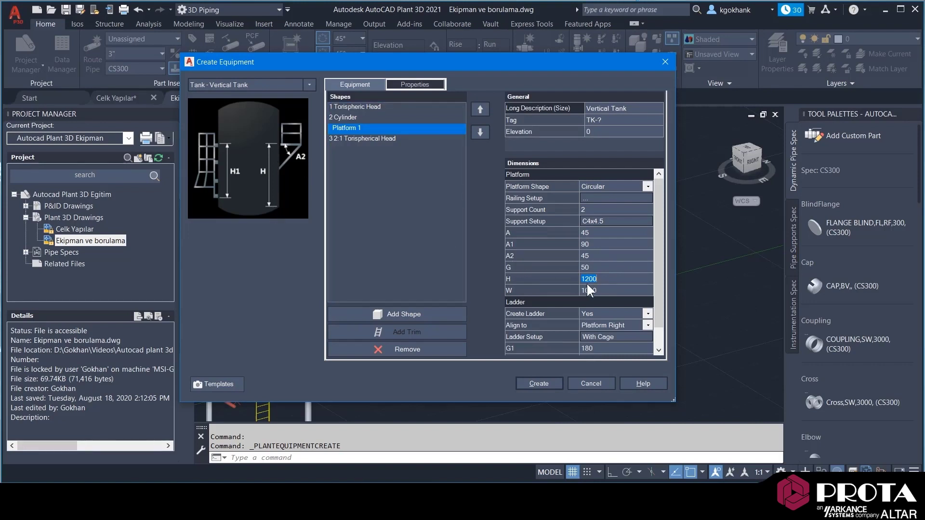
pyautogui.click(610, 290)
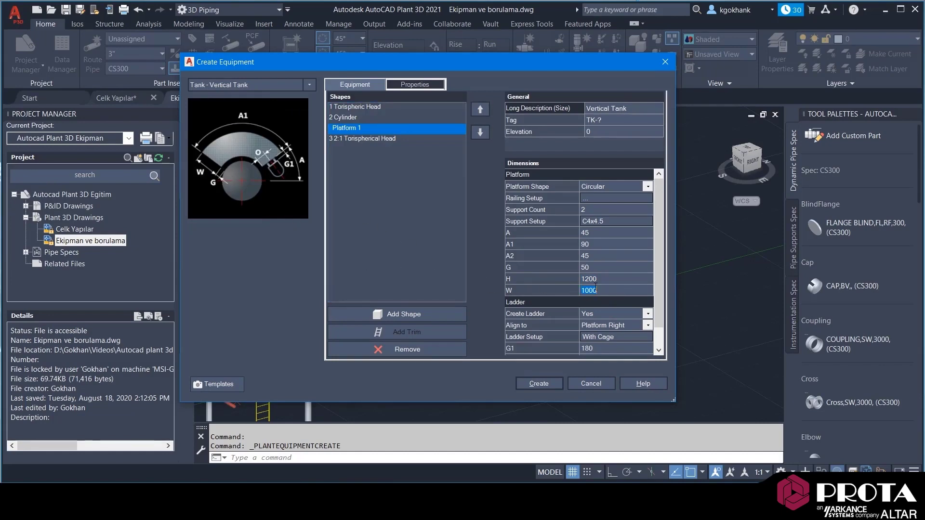
pyautogui.click(609, 219)
pyautogui.click(648, 222)
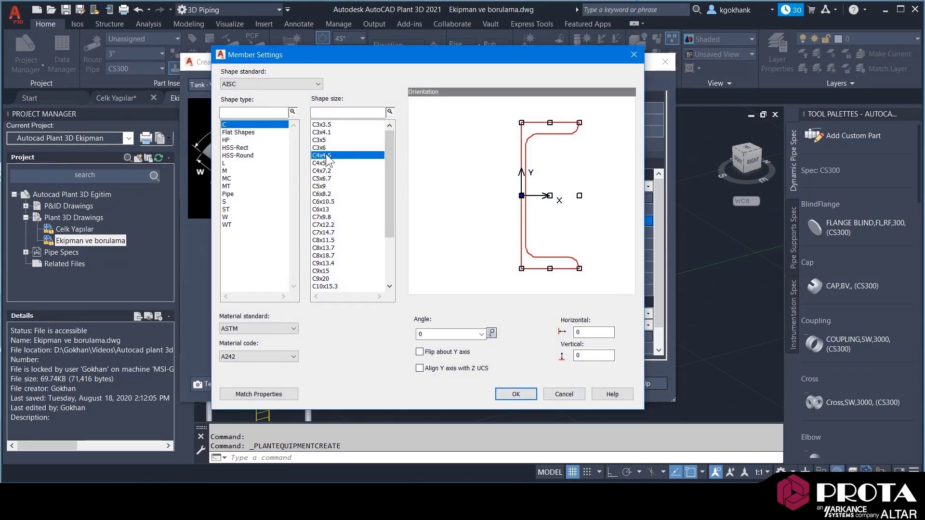
pyautogui.click(517, 393)
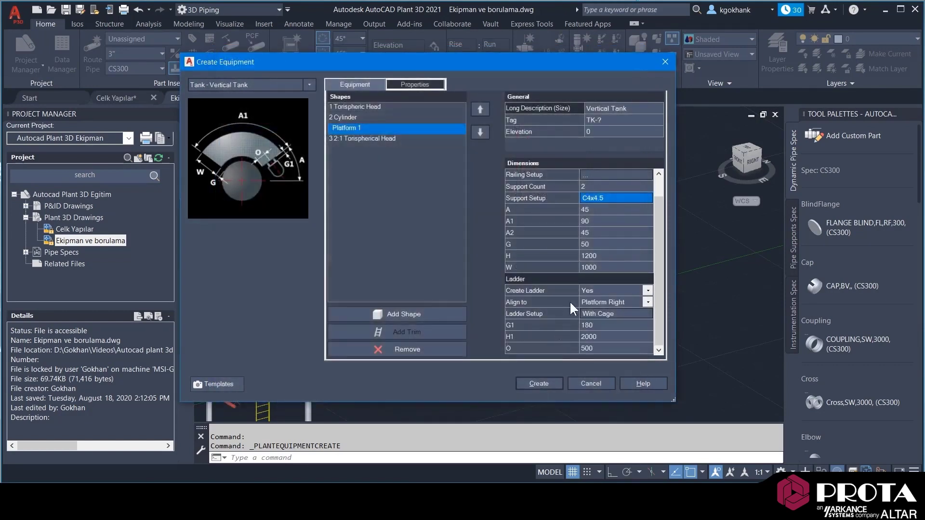
# - Check which alignment and creation options are available for the platform's ladder
pyautogui.click(610, 299)
pyautogui.click(610, 300)
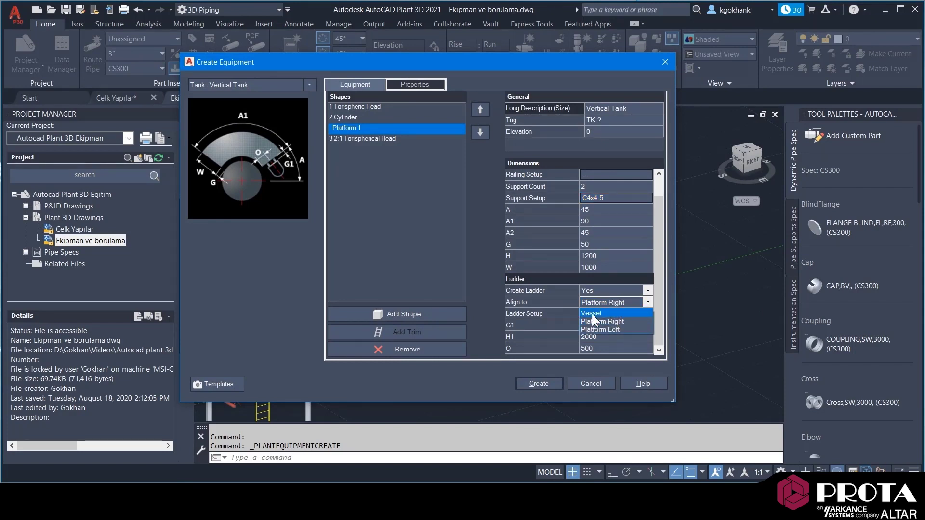
pyautogui.click(655, 248)
pyautogui.click(611, 289)
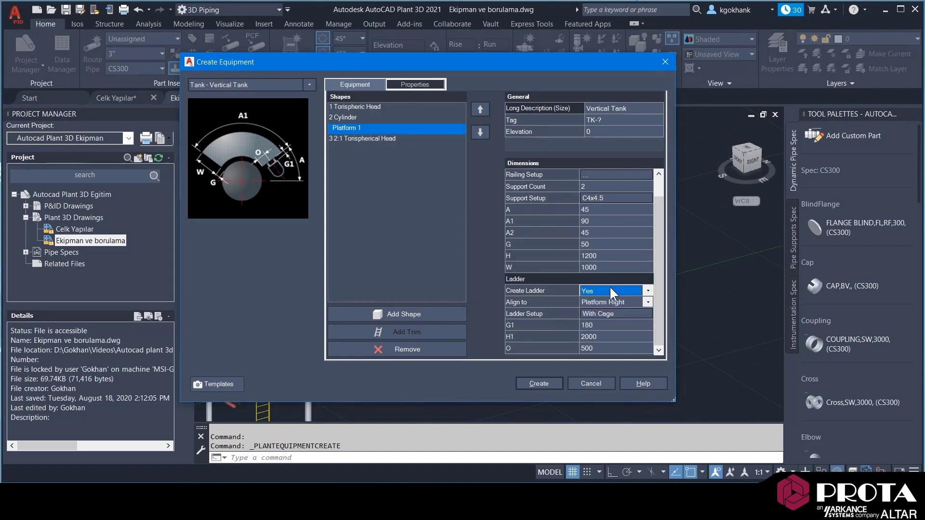
pyautogui.click(610, 290)
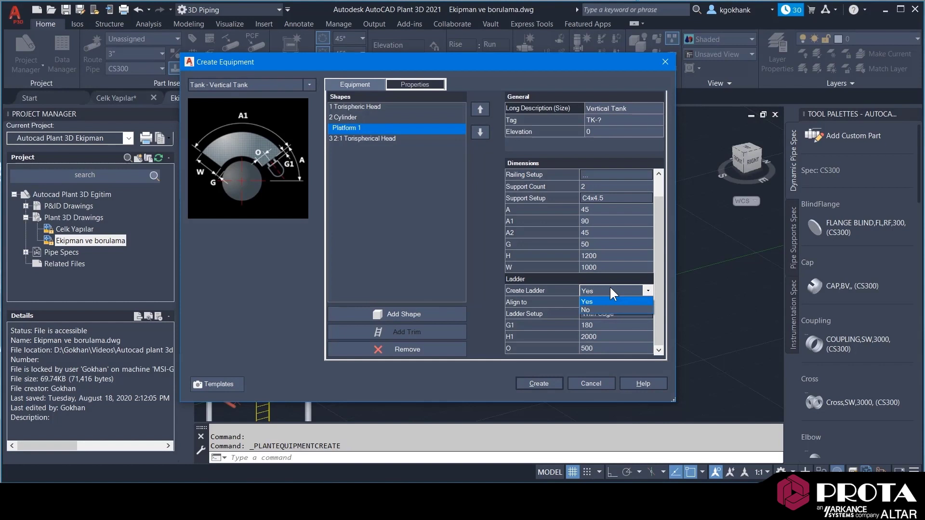
pyautogui.click(610, 288)
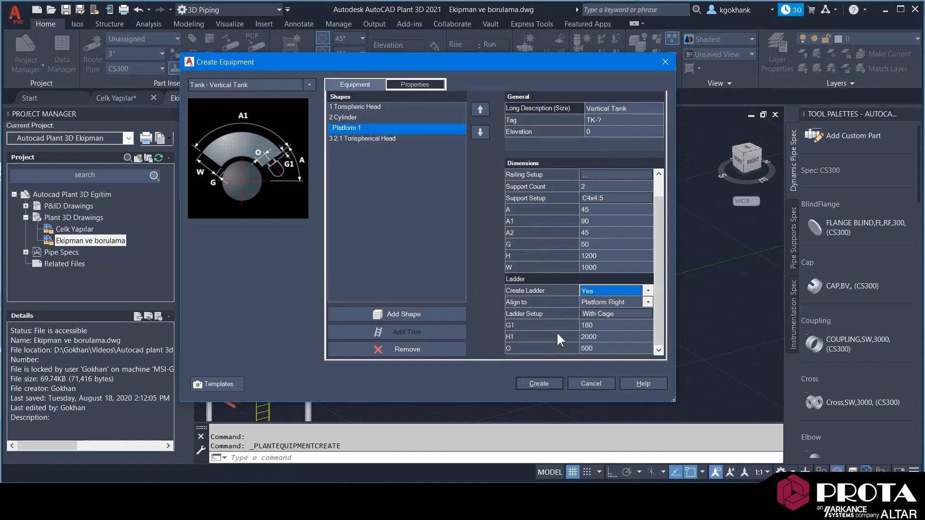
# - Create the tank with its platform, place it beside the cone-bottomed tank, and accept its default rotation
pyautogui.click(539, 383)
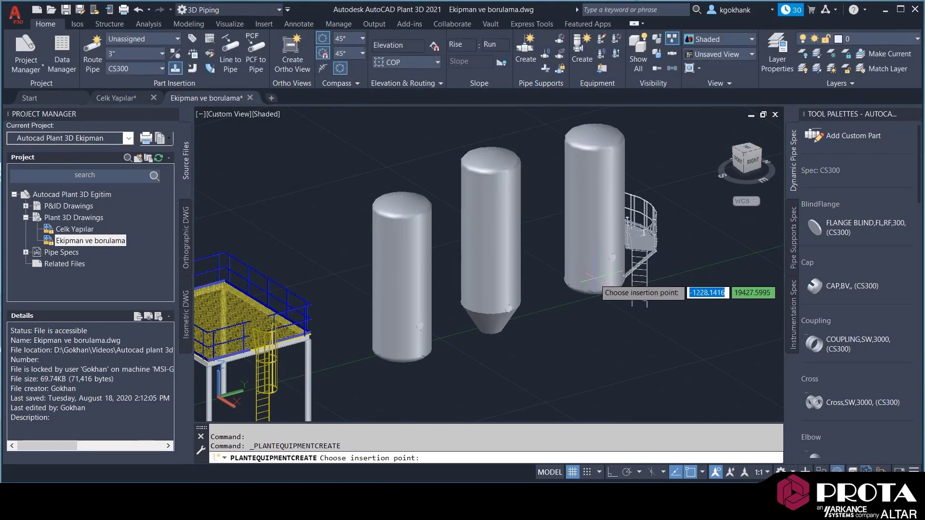
pyautogui.keyDown('shift'); pyautogui.moveTo(594, 287); pyautogui.dragTo(572, 259, button='middle'); pyautogui.keyUp('shift')
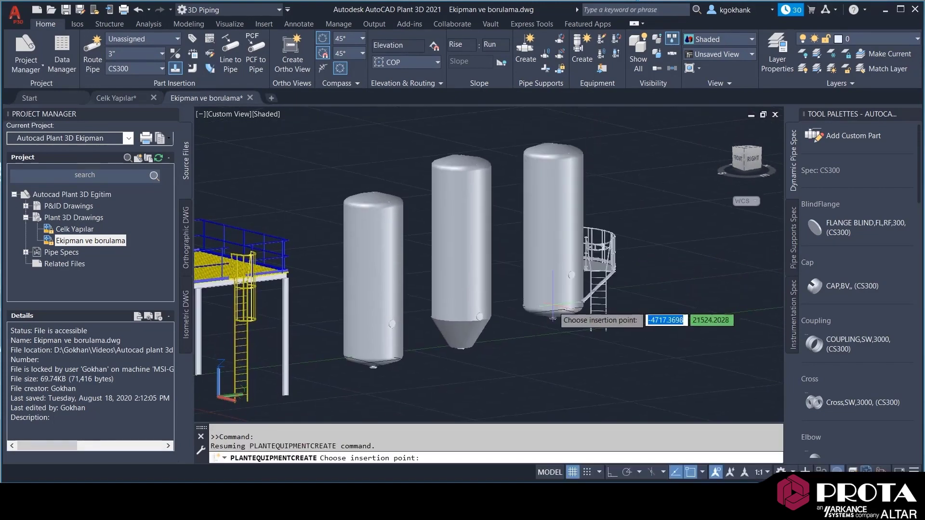
pyautogui.moveTo(569, 314)
pyautogui.keyDown('shift'); pyautogui.mouseDown(button='middle')
pyautogui.moveTo(581, 308)
pyautogui.moveTo(564, 313)
pyautogui.mouseUp(button='middle'); pyautogui.keyUp('shift')
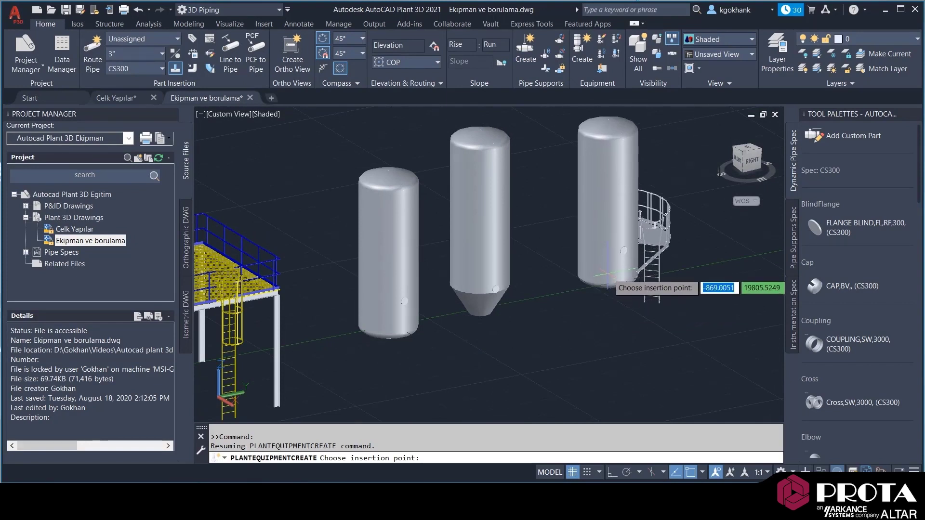
pyautogui.click(608, 277)
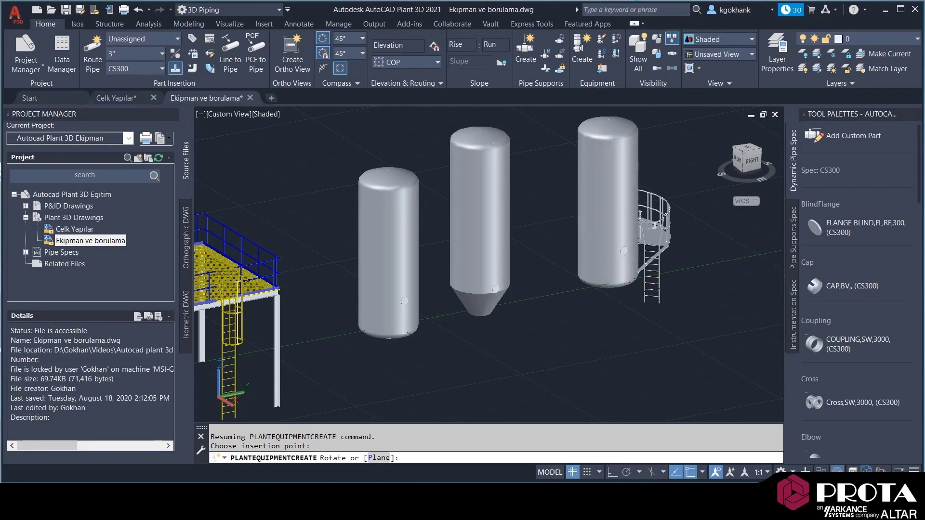
pyautogui.press('Return')
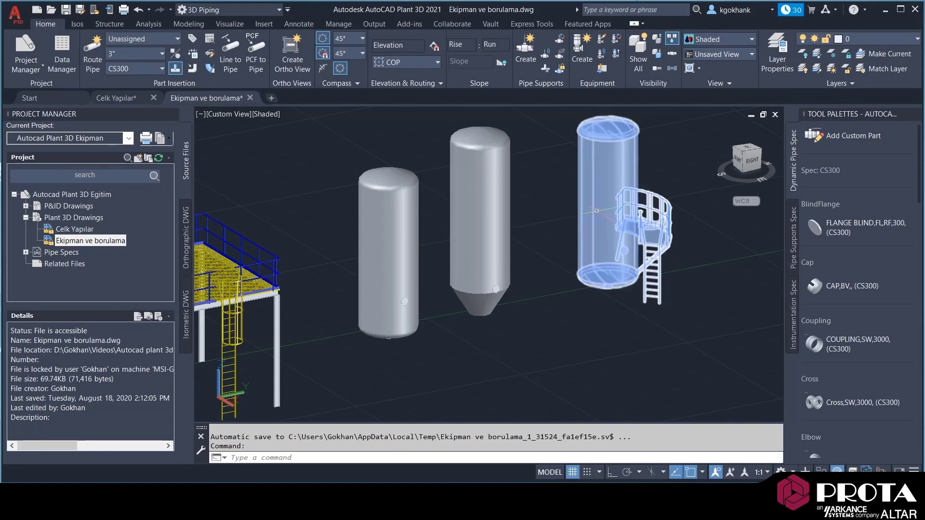
# - Modify the tank with the platform by adding a Legs trim to its cylinder
pyautogui.keyDown('shift'); pyautogui.moveTo(619, 209); pyautogui.dragTo(621, 246, button='middle'); pyautogui.keyUp('shift')
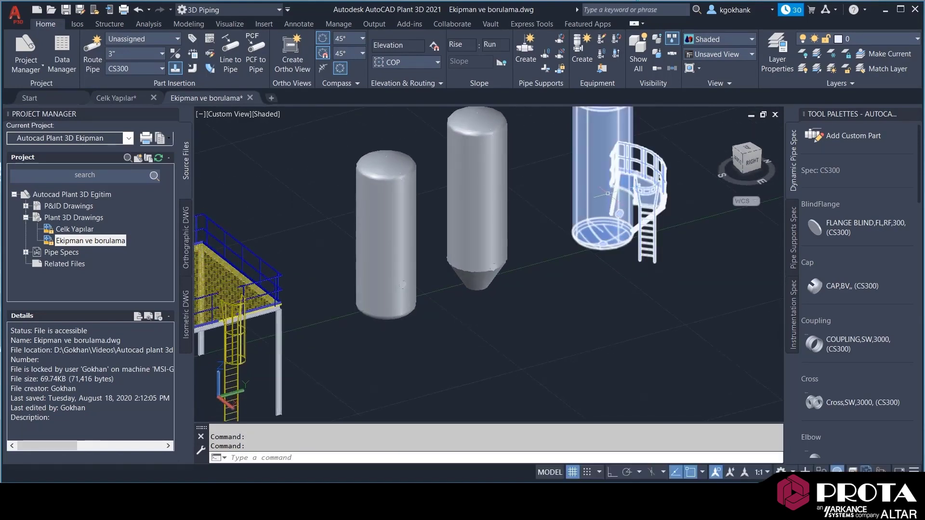
pyautogui.click(603, 176)
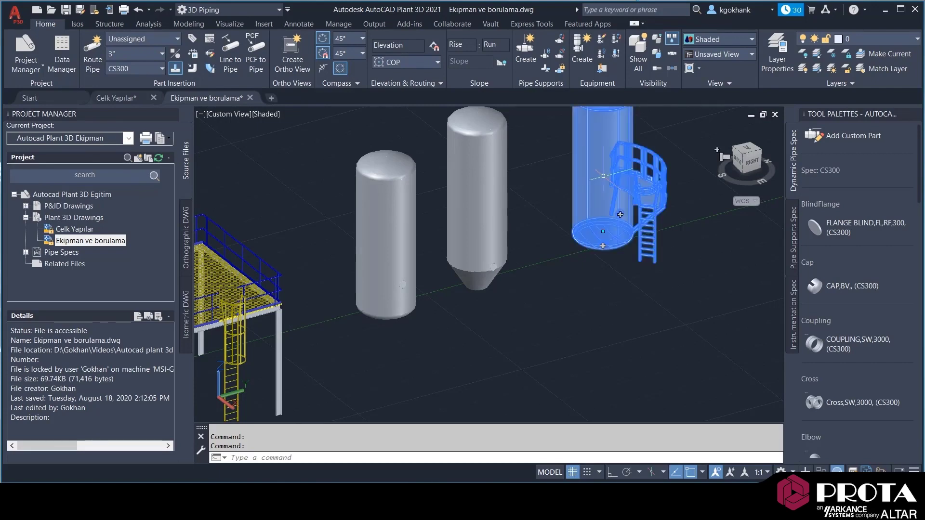
pyautogui.moveTo(717, 151); pyautogui.dragTo(688, 186, button='middle')
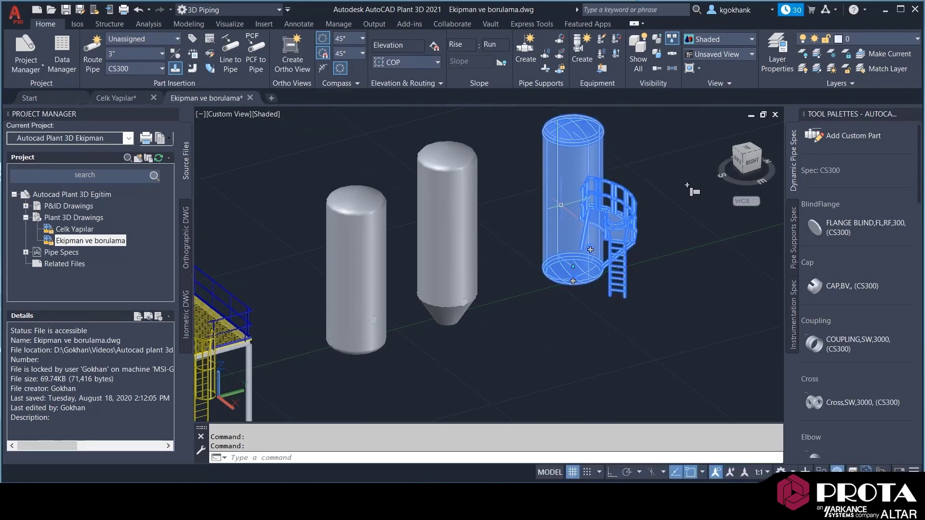
pyautogui.rightClick(562, 207)
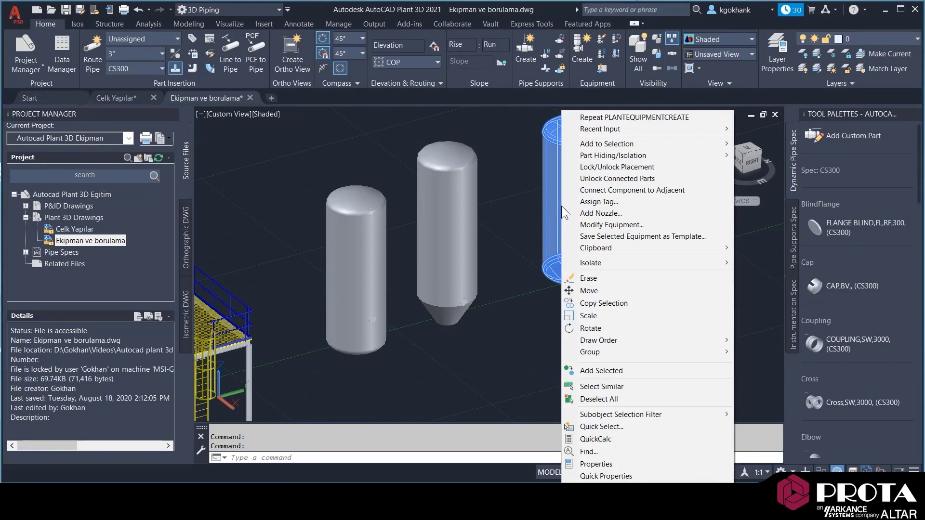
pyautogui.click(623, 224)
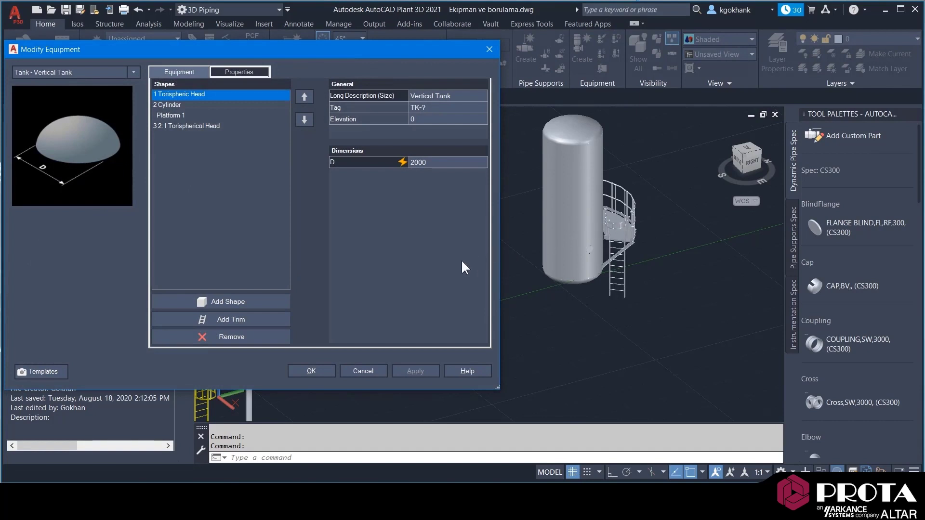
pyautogui.click(173, 106)
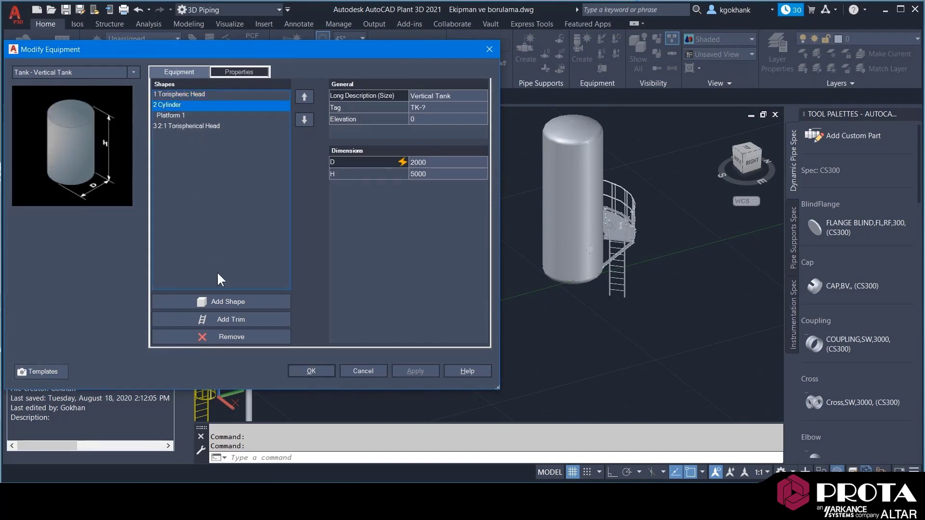
pyautogui.click(228, 322)
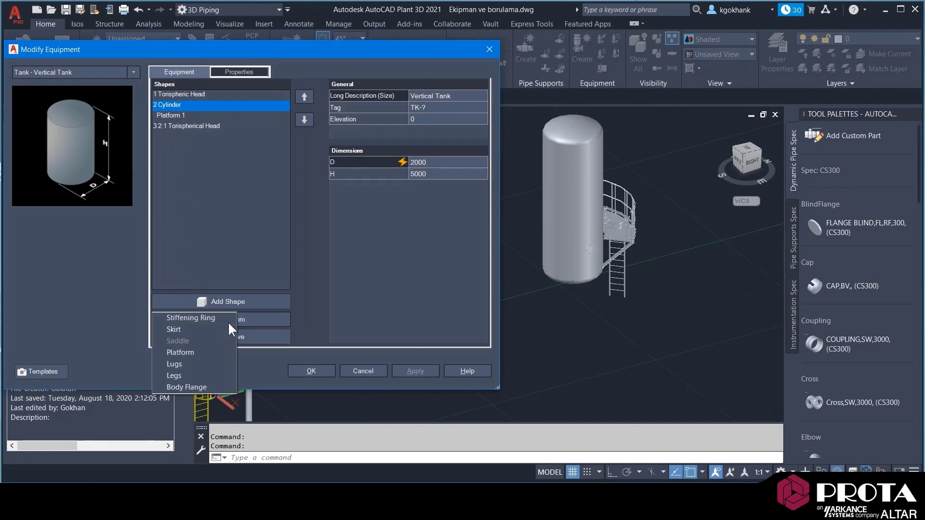
pyautogui.click(186, 375)
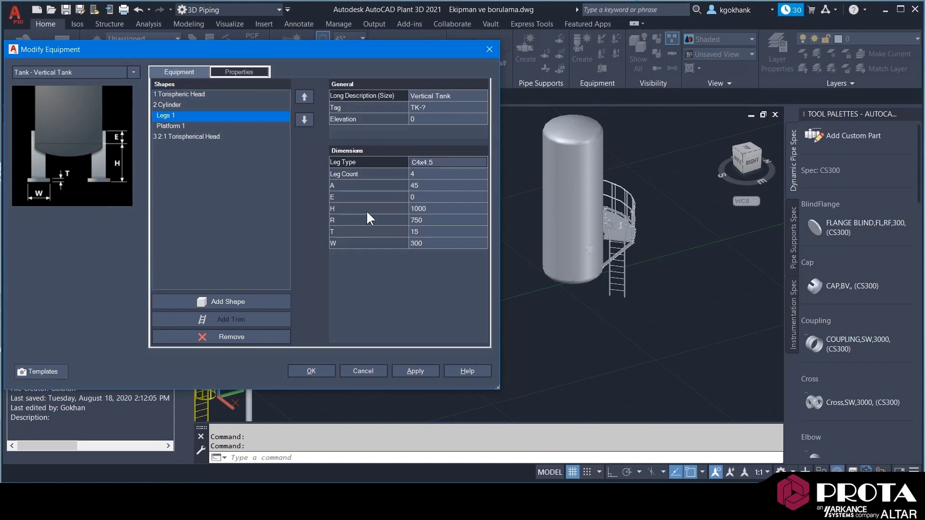
# - Set the tank's elevation to 1000 to match the leg height, and apply the equipment changes
pyautogui.click(432, 208)
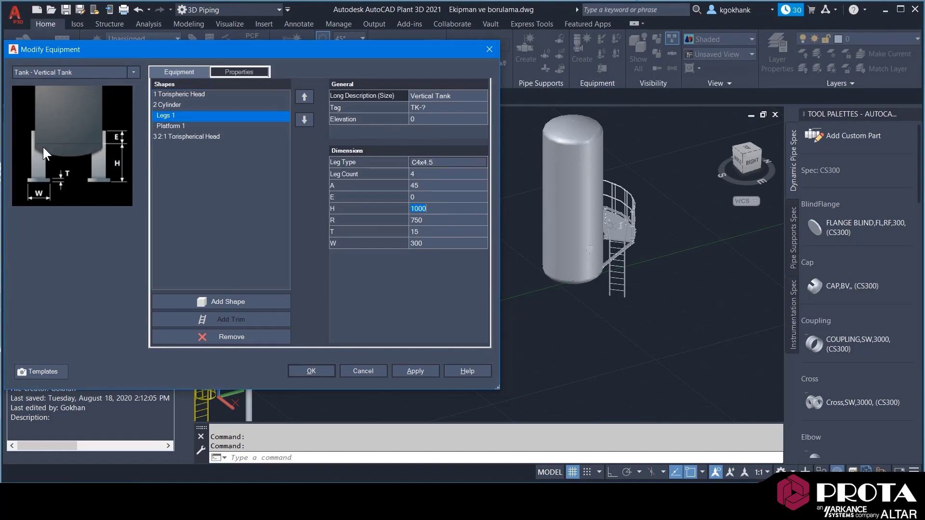
pyautogui.click(423, 119)
pyautogui.write('1000')
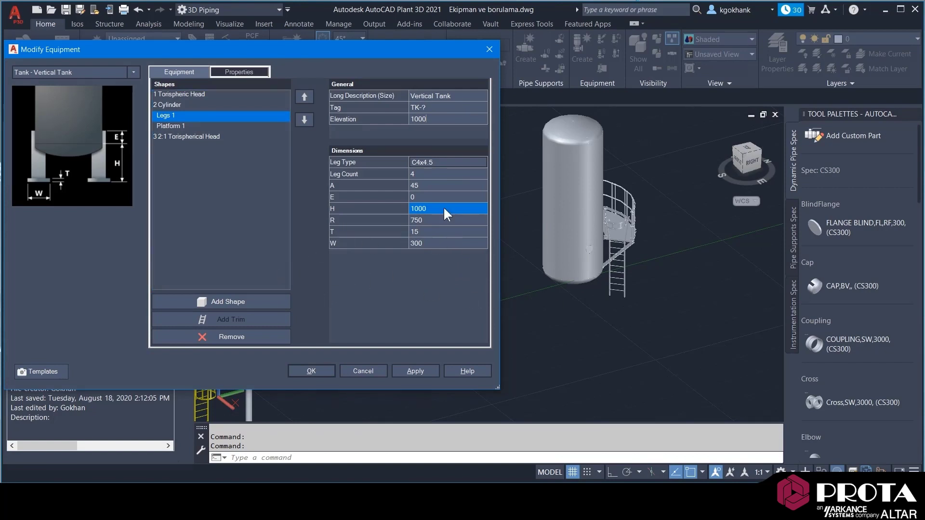
pyautogui.click(171, 126)
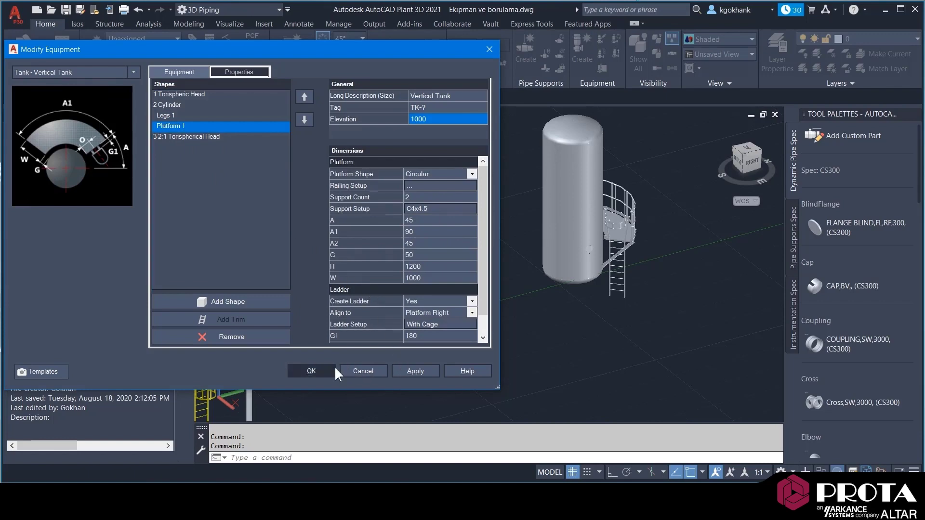
pyautogui.click(323, 375)
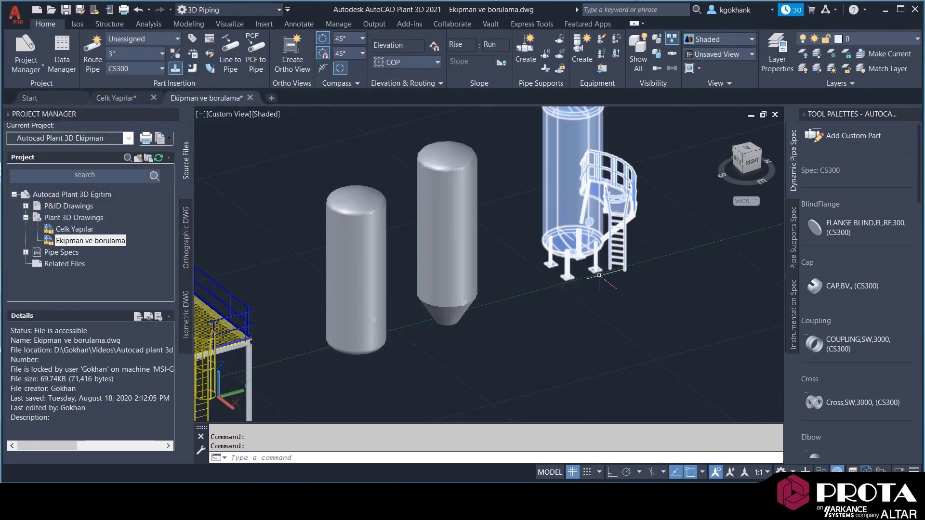
# - Modify the tank on legs by setting its Legs trim's leg type to the AISC channel C8x11.5, and apply the equipment changes
pyautogui.keyDown('shift'); pyautogui.moveTo(603, 270); pyautogui.dragTo(608, 249, button='middle'); pyautogui.keyUp('shift')
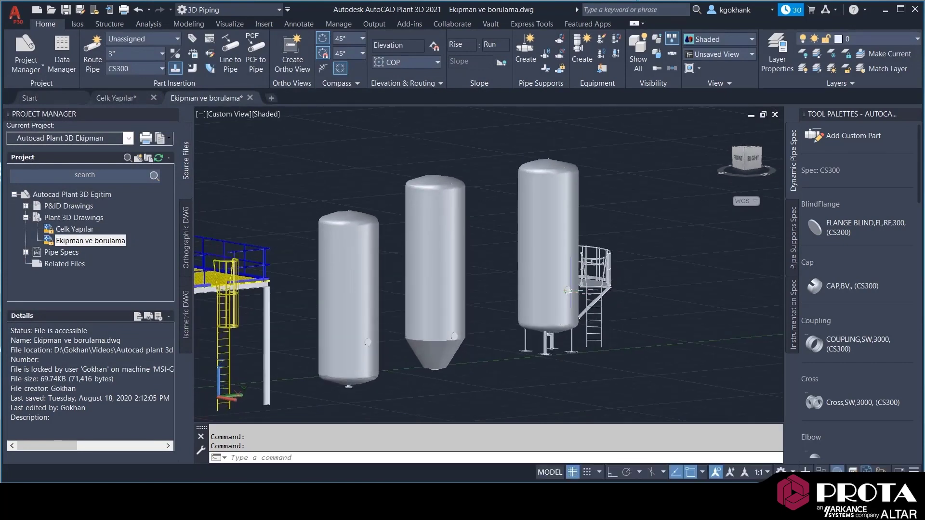
pyautogui.scroll(5, 512, 350)
pyautogui.moveTo(512, 350); pyautogui.dragTo(457, 268, button='middle')
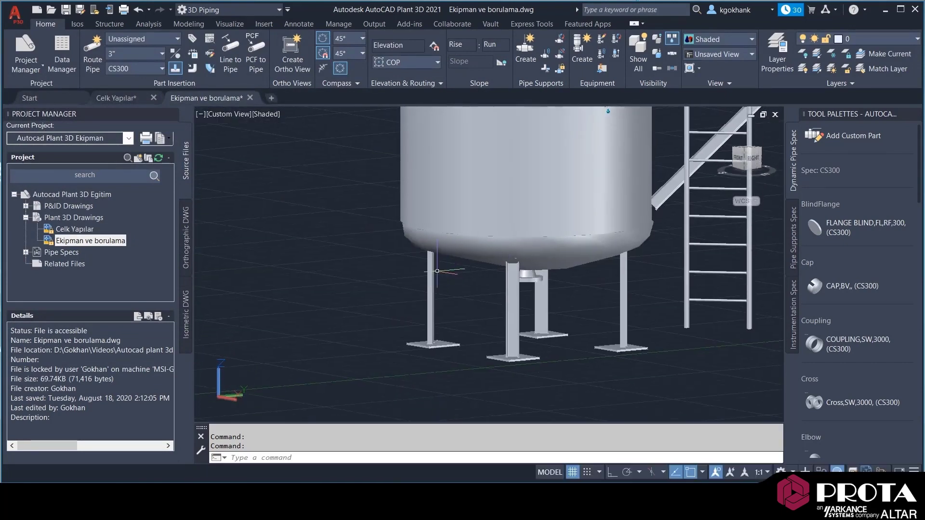
pyautogui.scroll(-3, 614, 267)
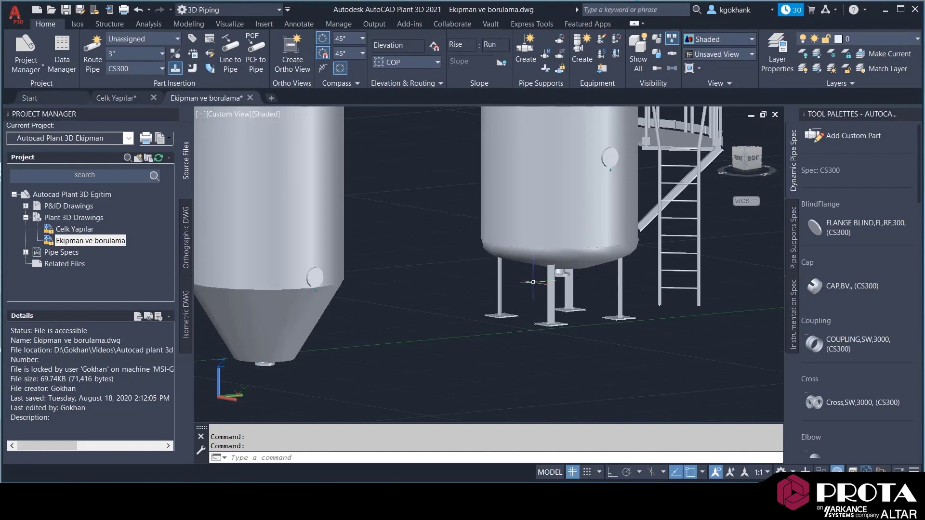
pyautogui.click(560, 196)
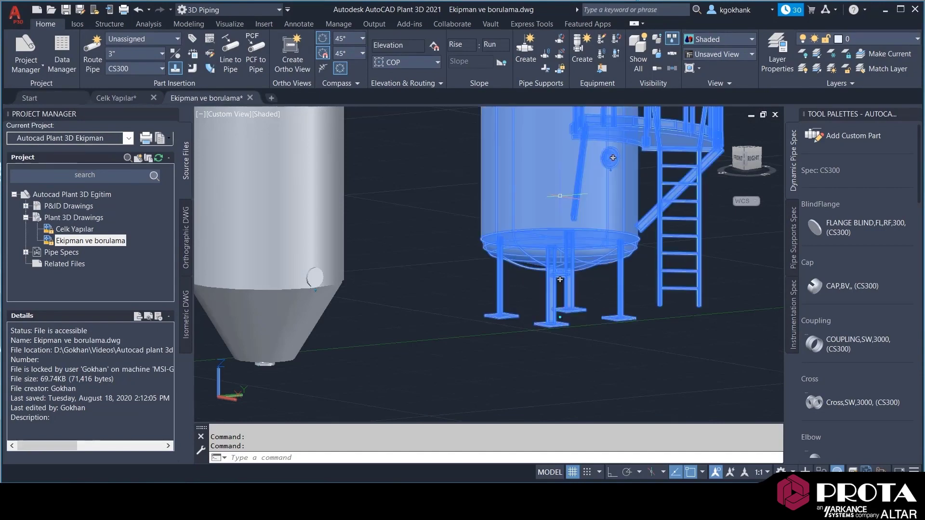
pyautogui.rightClick(560, 279)
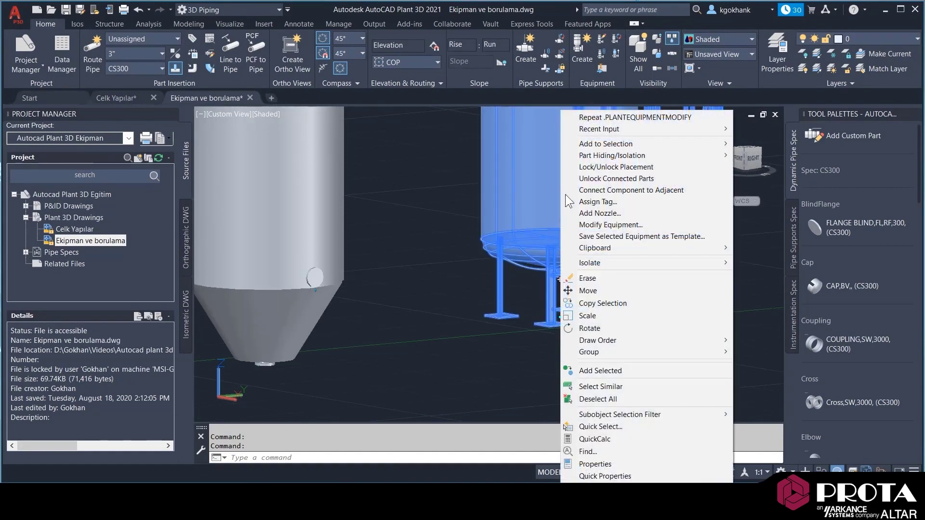
pyautogui.click(612, 225)
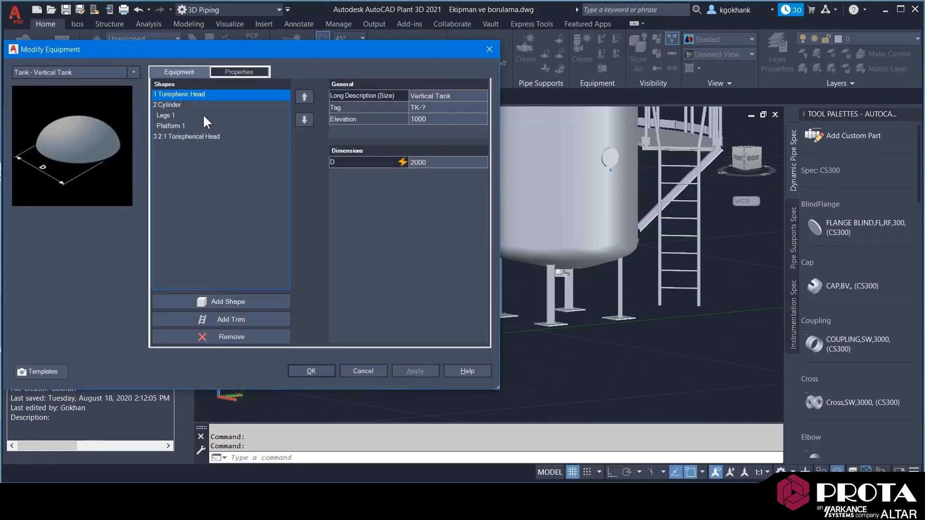
pyautogui.click(172, 116)
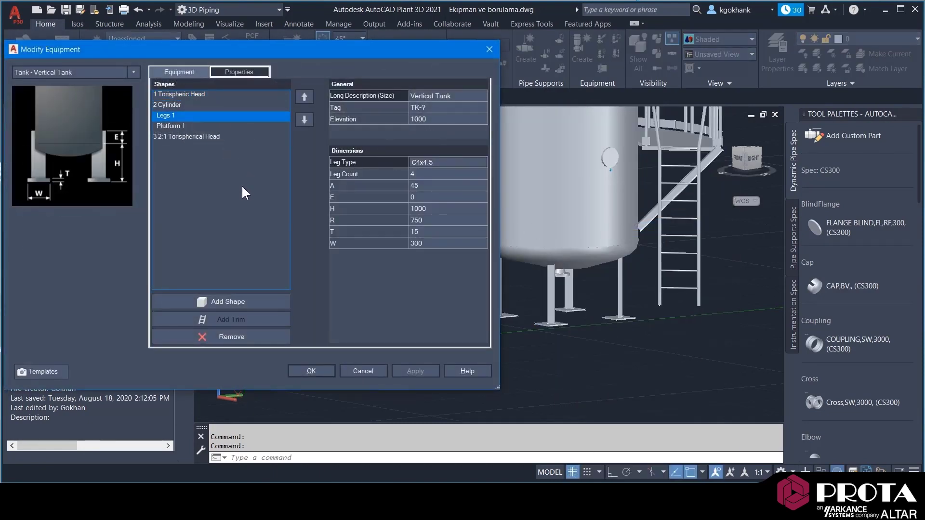
pyautogui.click(456, 161)
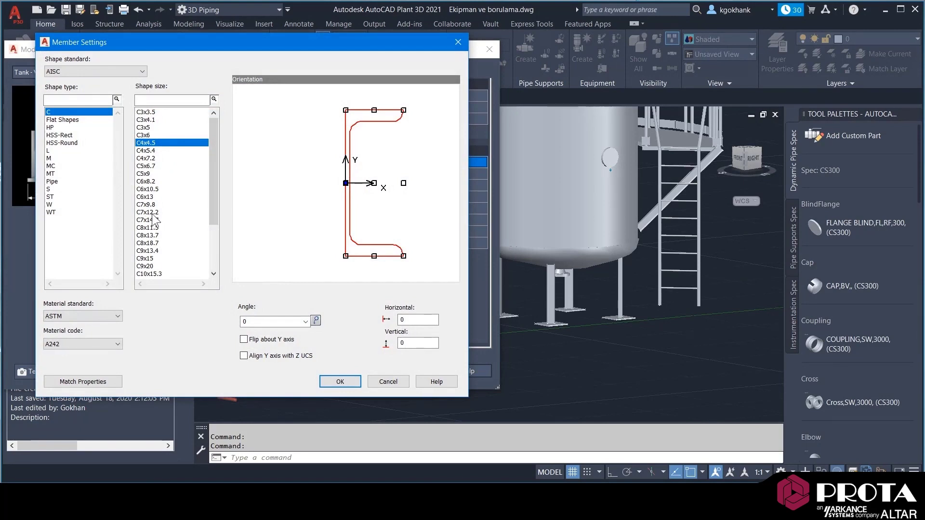
pyautogui.click(147, 227)
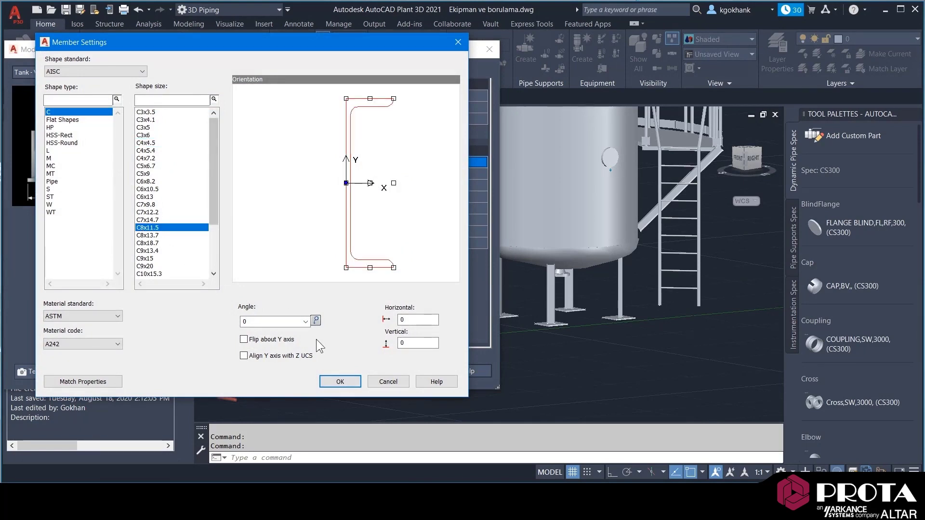
pyautogui.click(336, 383)
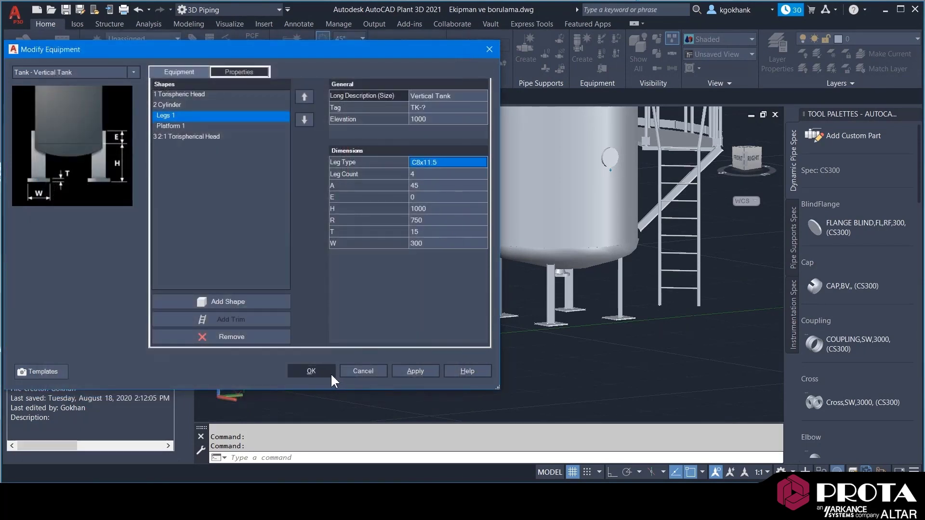
pyautogui.click(320, 372)
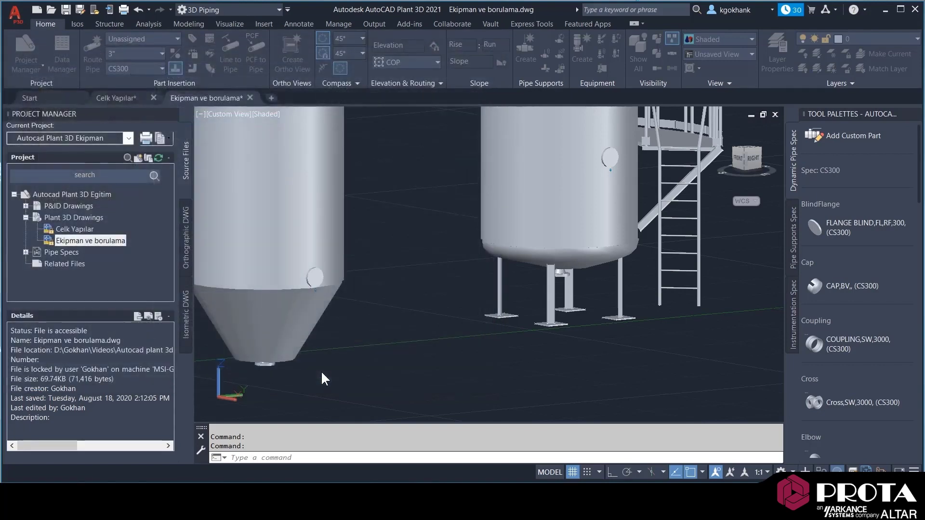
# - Examine the tank's legs up close and view the three vertical tanks together from another angle
pyautogui.scroll(4, 555, 273)
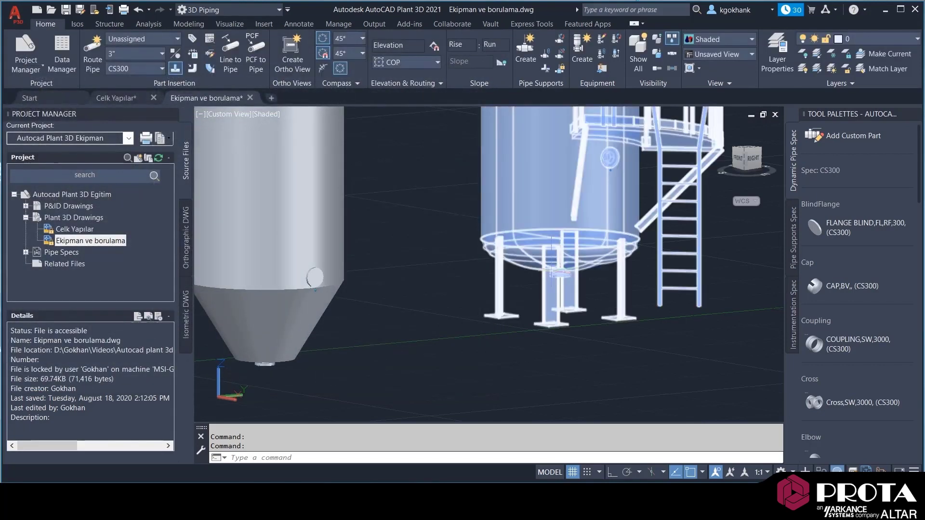
pyautogui.scroll(-3, 566, 272)
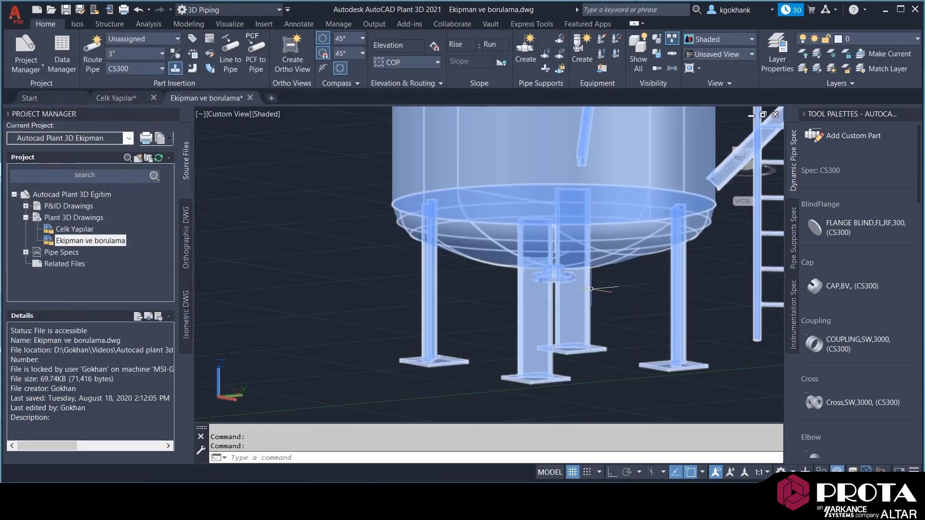
pyautogui.scroll(-2, 597, 289)
pyautogui.keyDown('shift'); pyautogui.moveTo(600, 288); pyautogui.dragTo(538, 307, button='middle'); pyautogui.keyUp('shift')
pyautogui.scroll(-3, 543, 268)
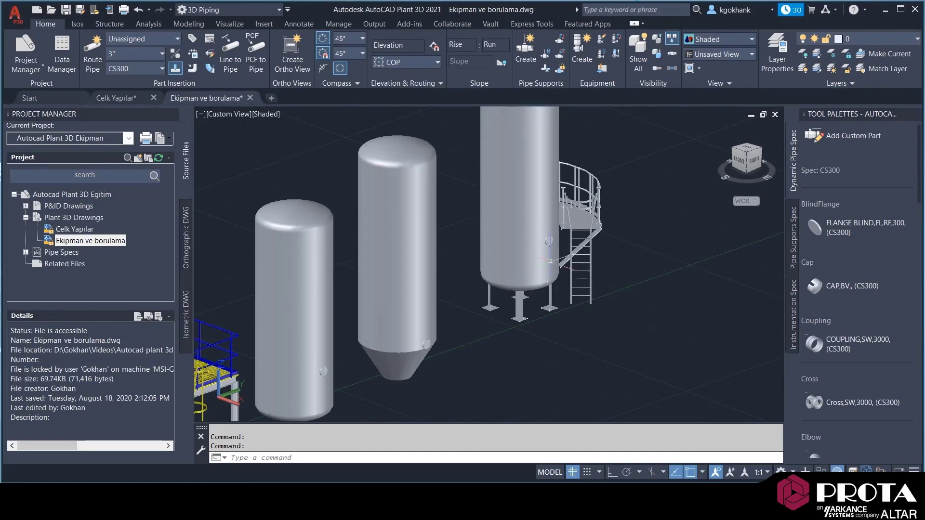
pyautogui.keyDown('shift'); pyautogui.moveTo(542, 267); pyautogui.dragTo(527, 266, button='middle'); pyautogui.keyUp('shift')
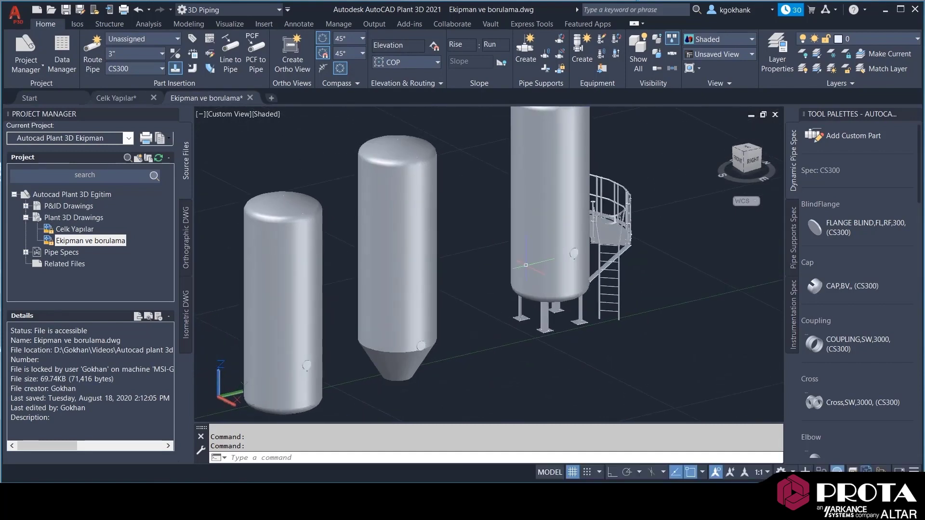